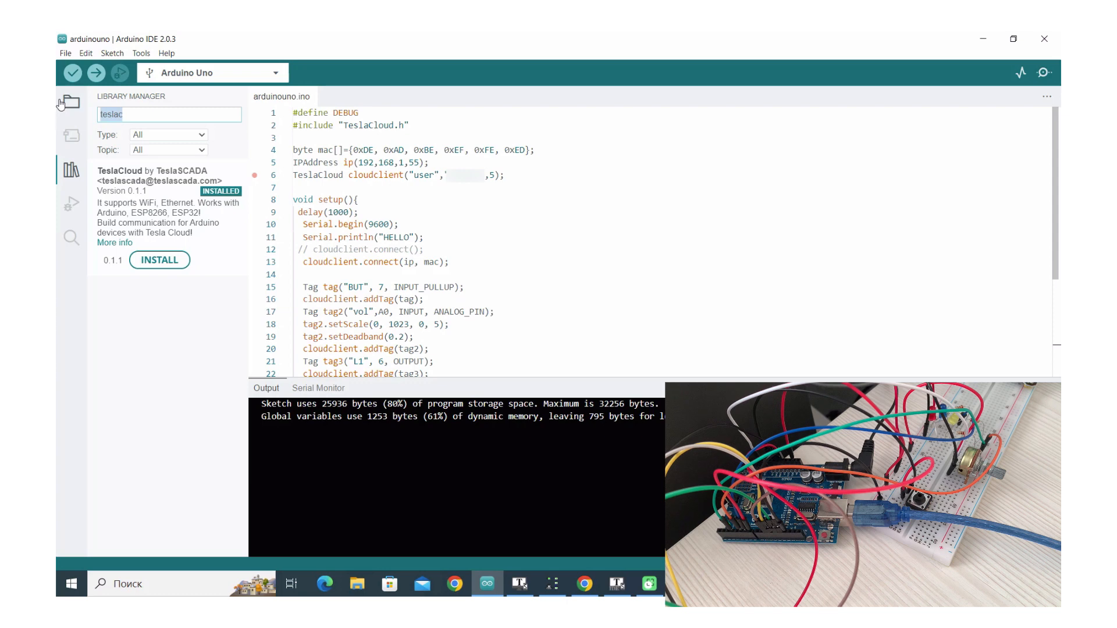
Delete 'teslac' from the Library Manager search so the full library list returns
key("BackSpace")
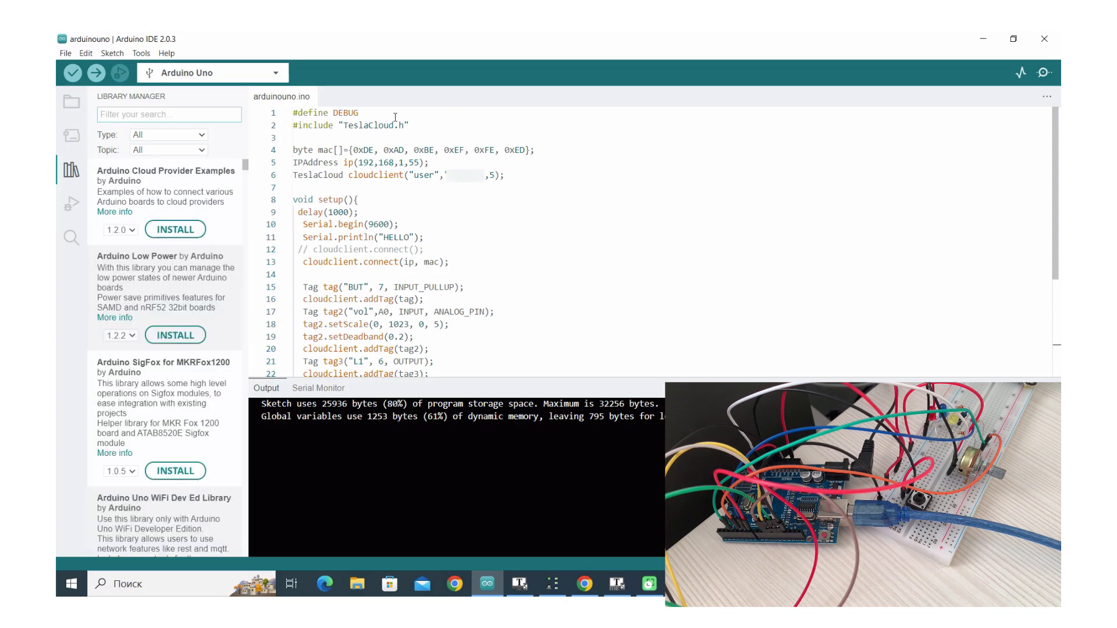
left_click_drag(378, 114, 292, 113)
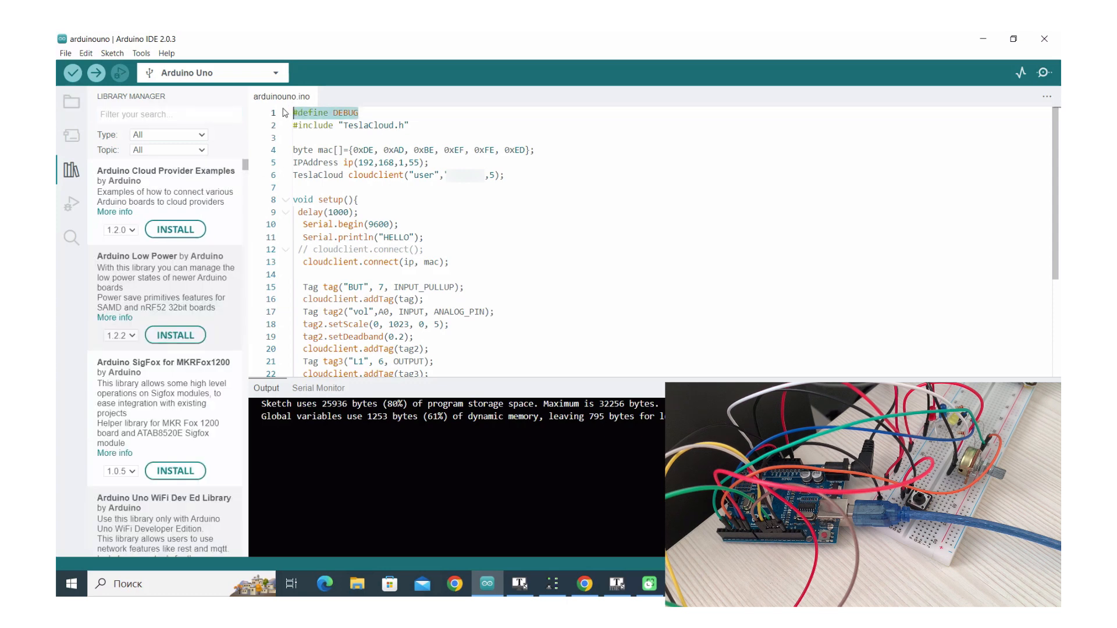
left_click_drag(411, 125, 287, 127)
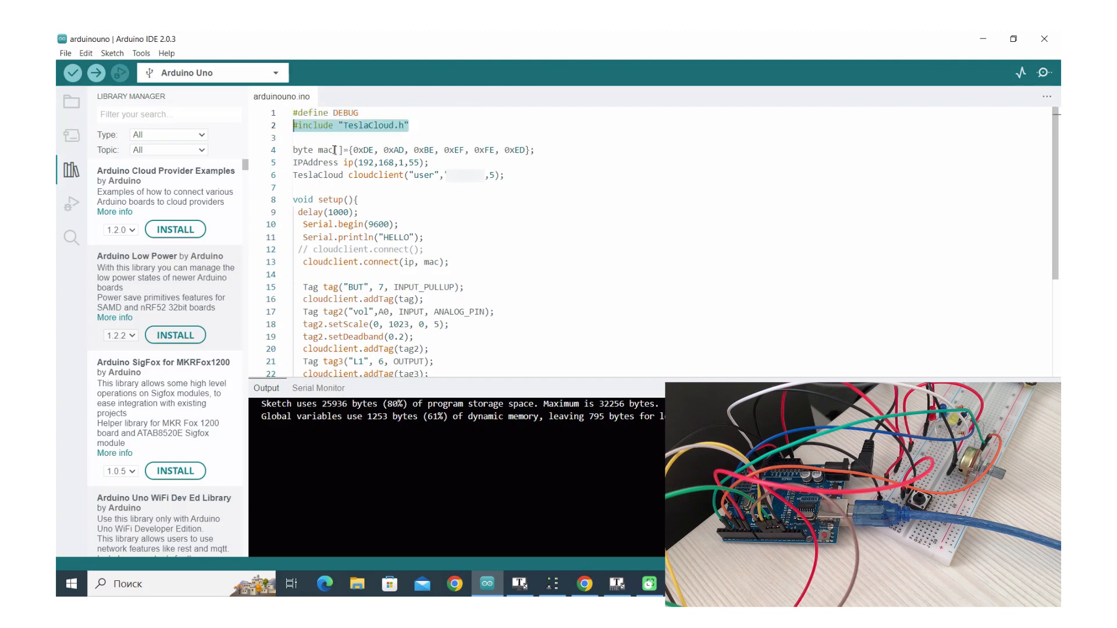
left_click_drag(296, 150, 544, 153)
left_click_drag(458, 162, 288, 163)
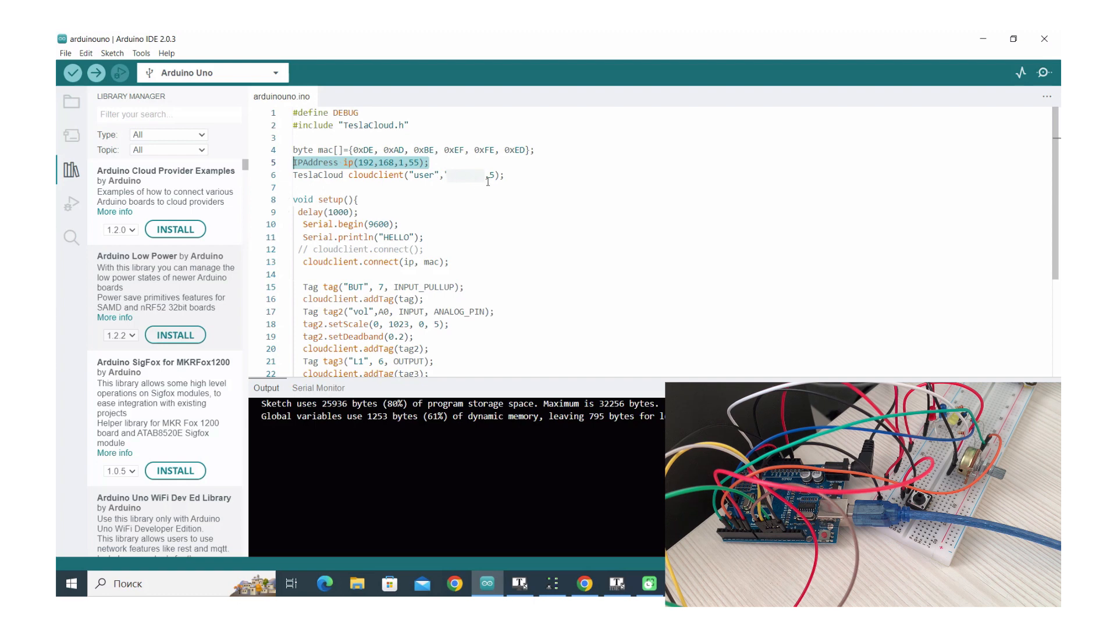
left_click_drag(517, 176, 303, 263)
left_click(463, 238)
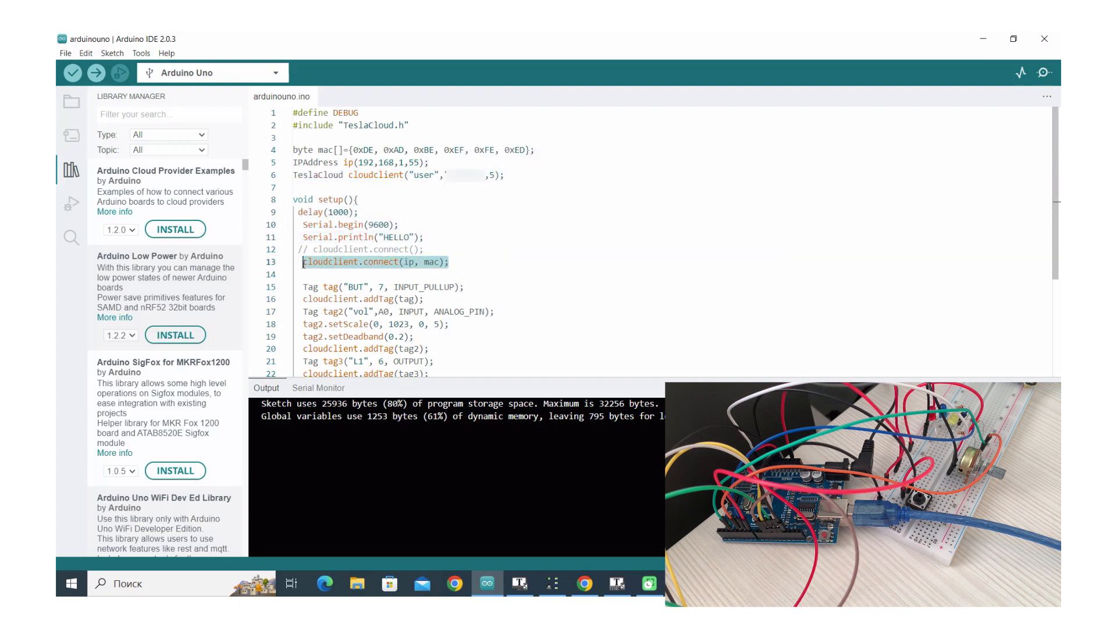
left_click(454, 255)
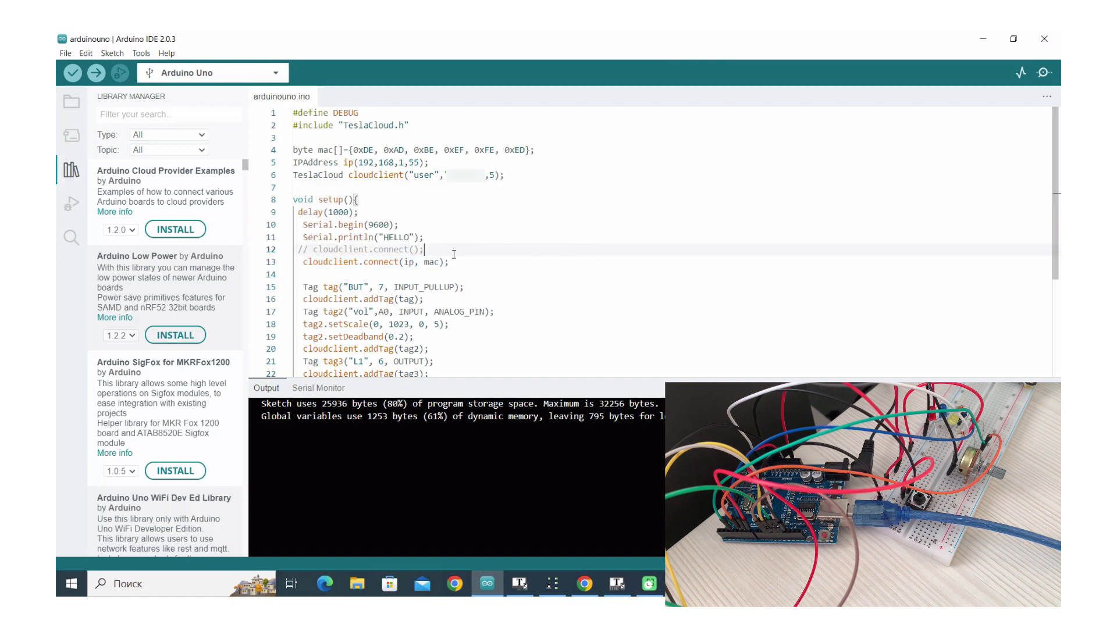
left_click_drag(440, 255, 315, 254)
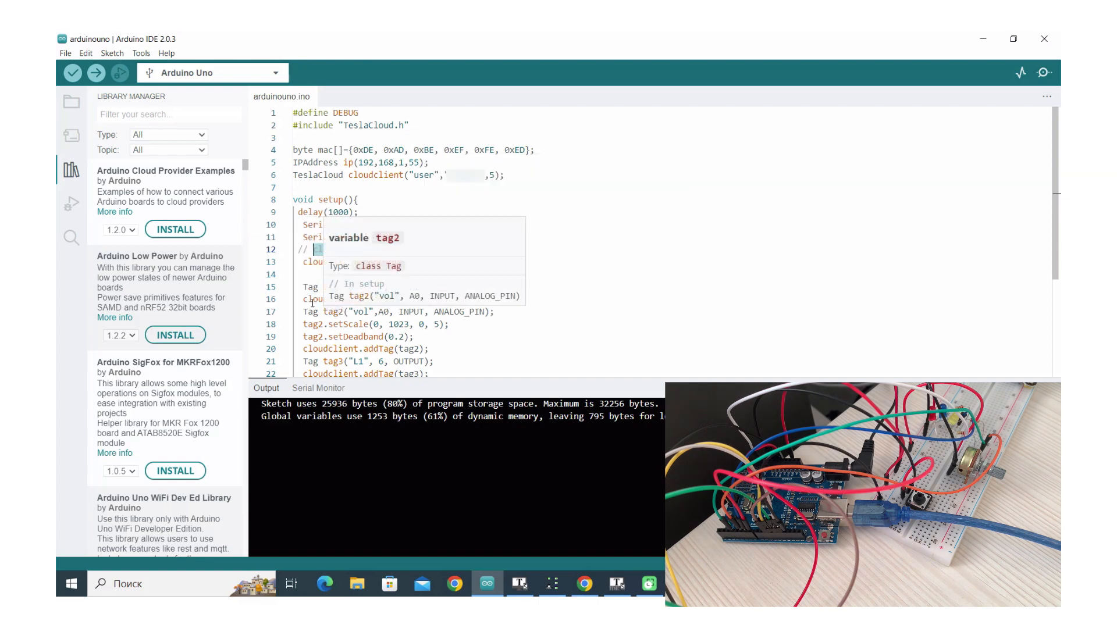
left_click_drag(299, 287, 475, 291)
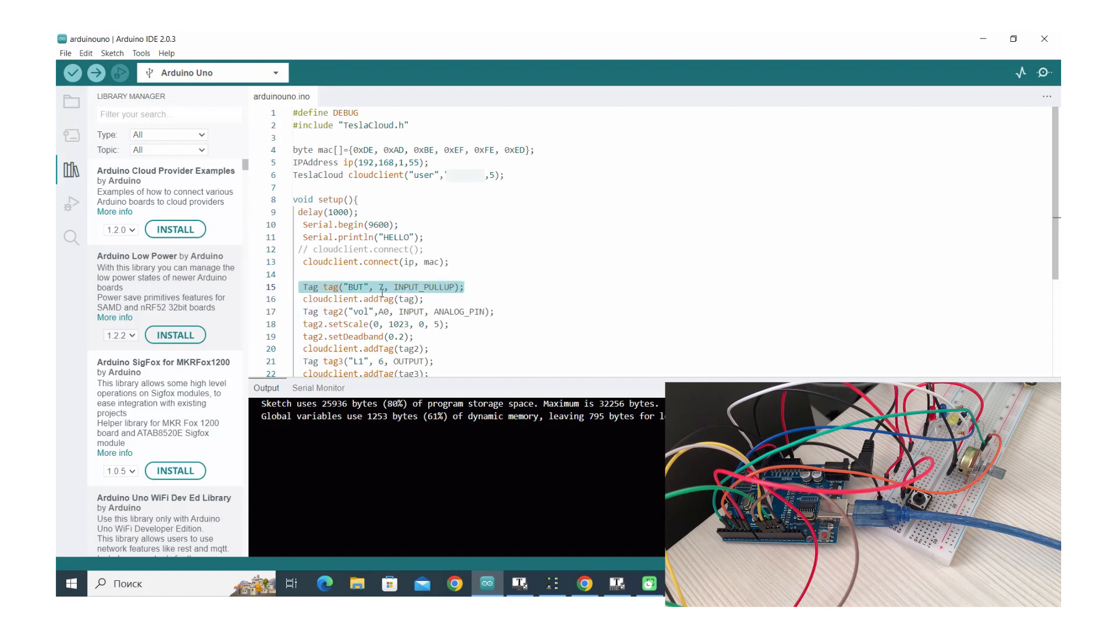
left_click(362, 288)
left_click_drag(368, 287, 345, 287)
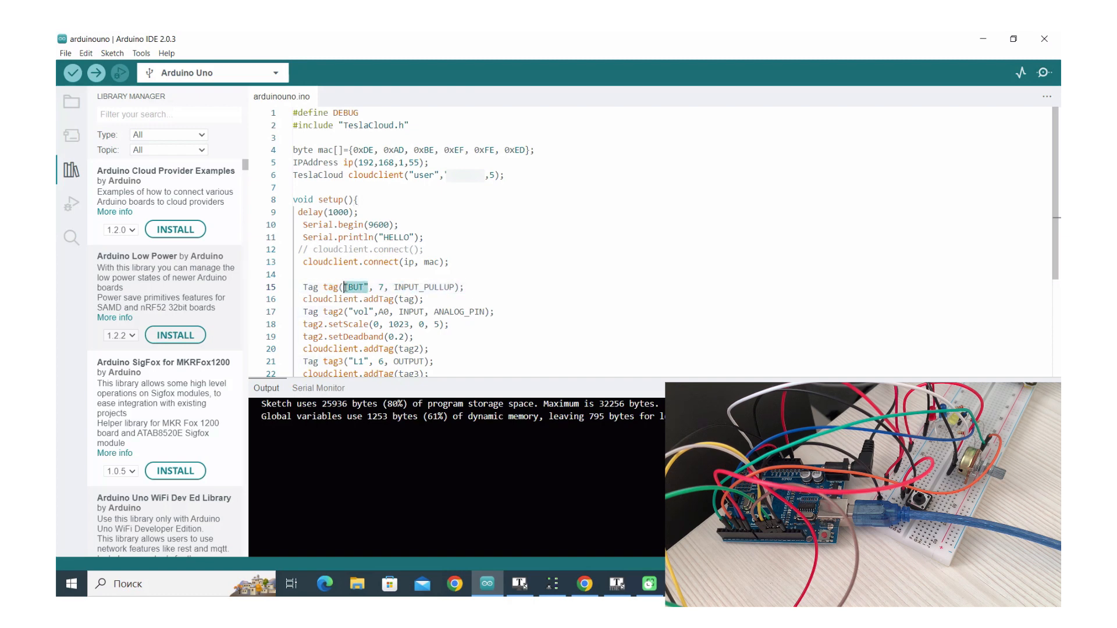
double_click(381, 287)
left_click_drag(394, 288, 456, 287)
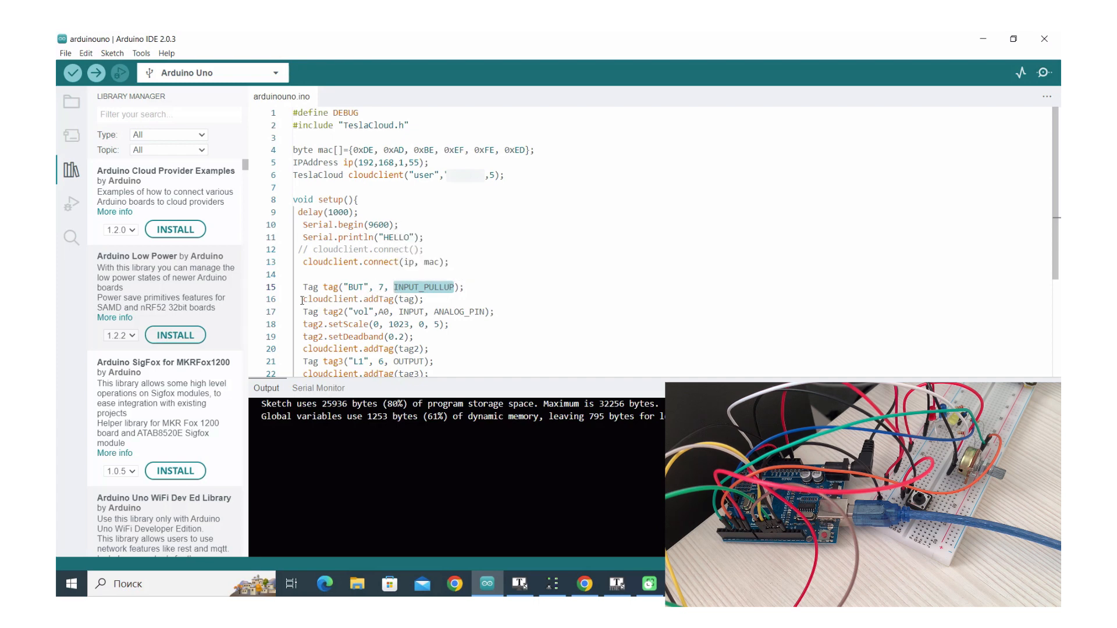
left_click_drag(302, 300, 425, 299)
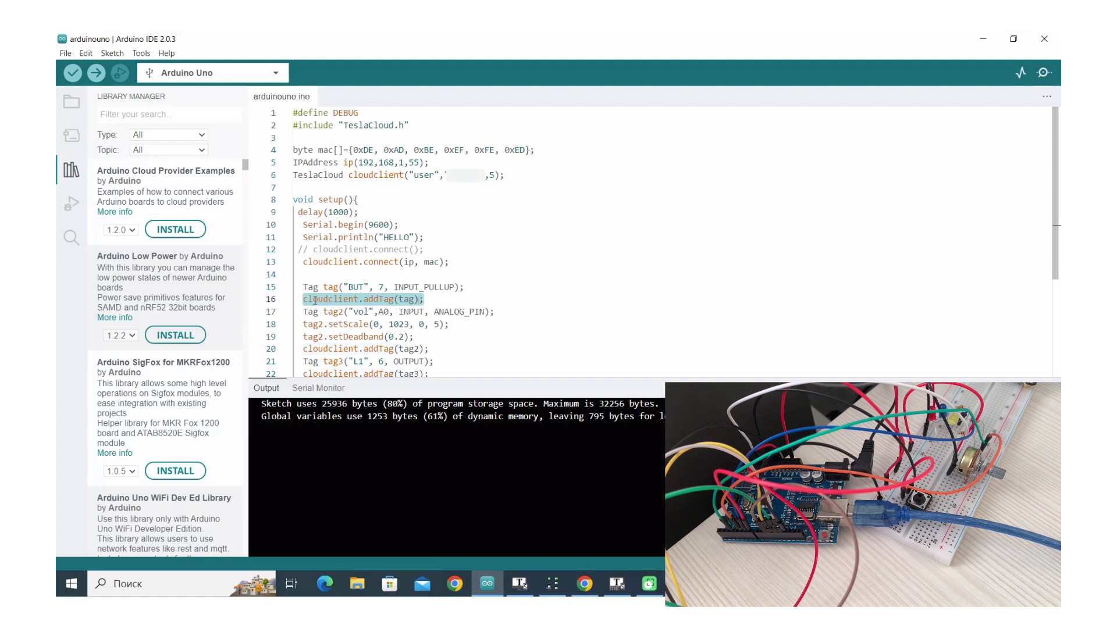
left_click_drag(303, 313, 484, 313)
left_click(455, 313)
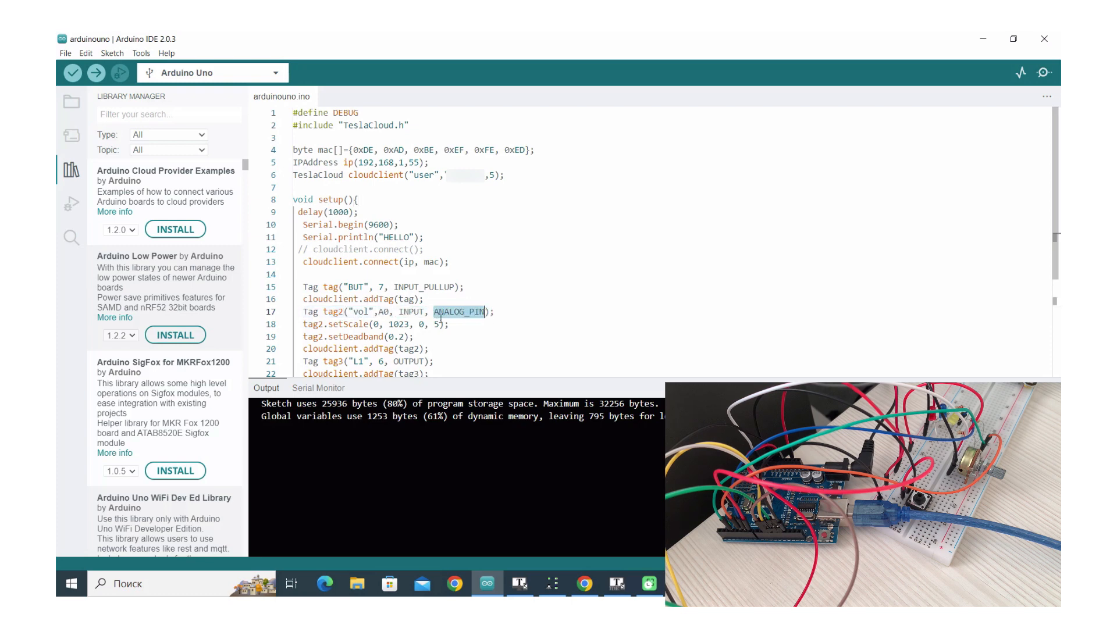
left_click_drag(301, 325, 455, 327)
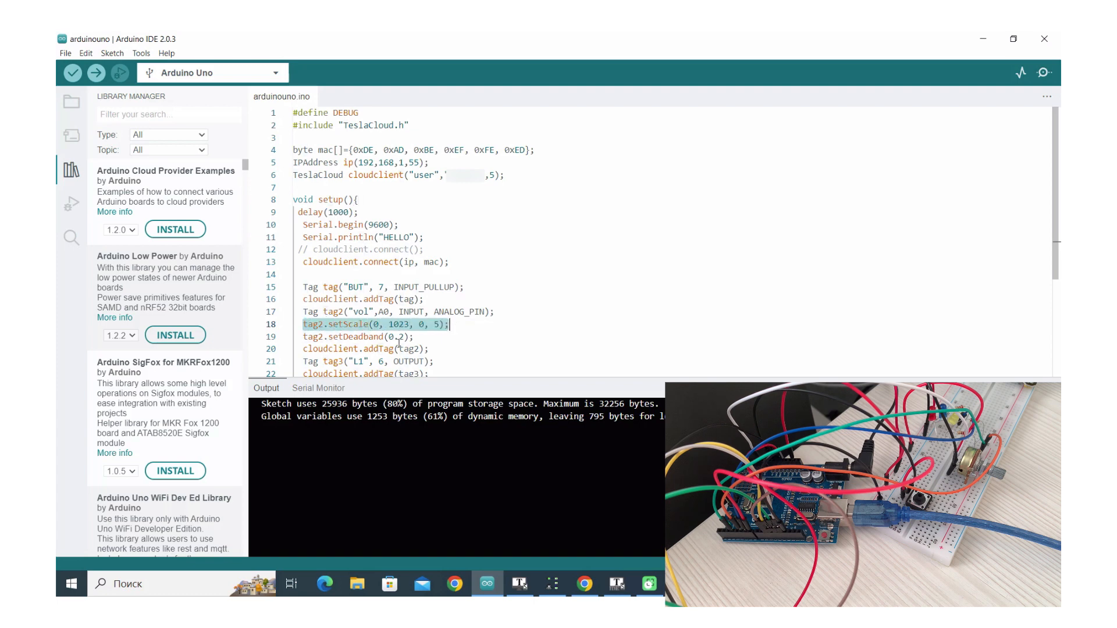
left_click_drag(302, 337, 414, 337)
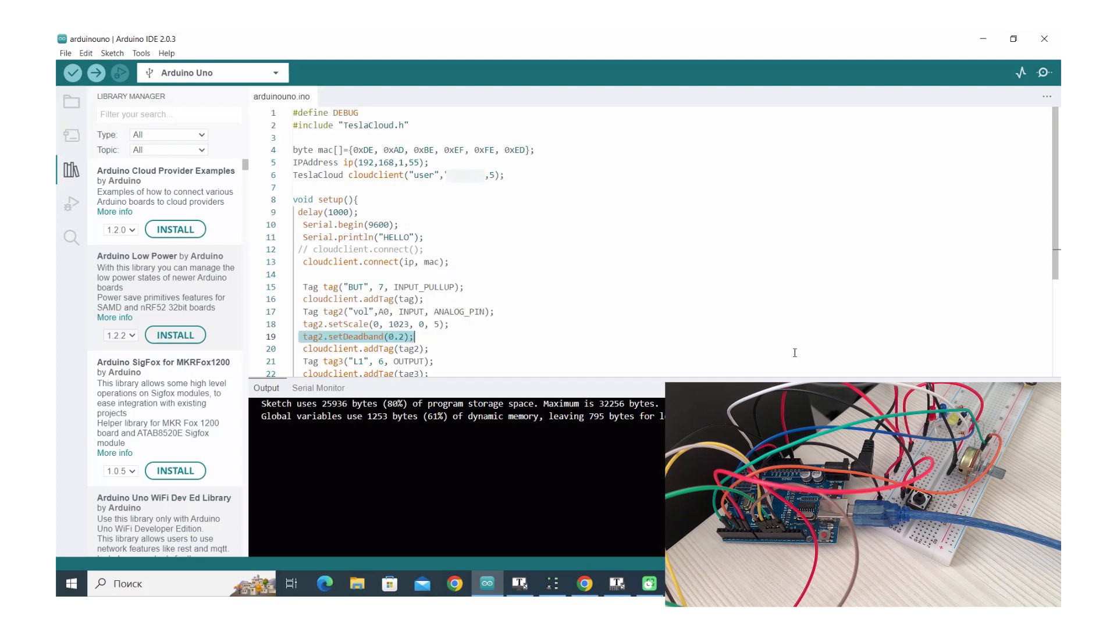
left_click_drag(1057, 274, 1057, 384)
left_click(334, 220)
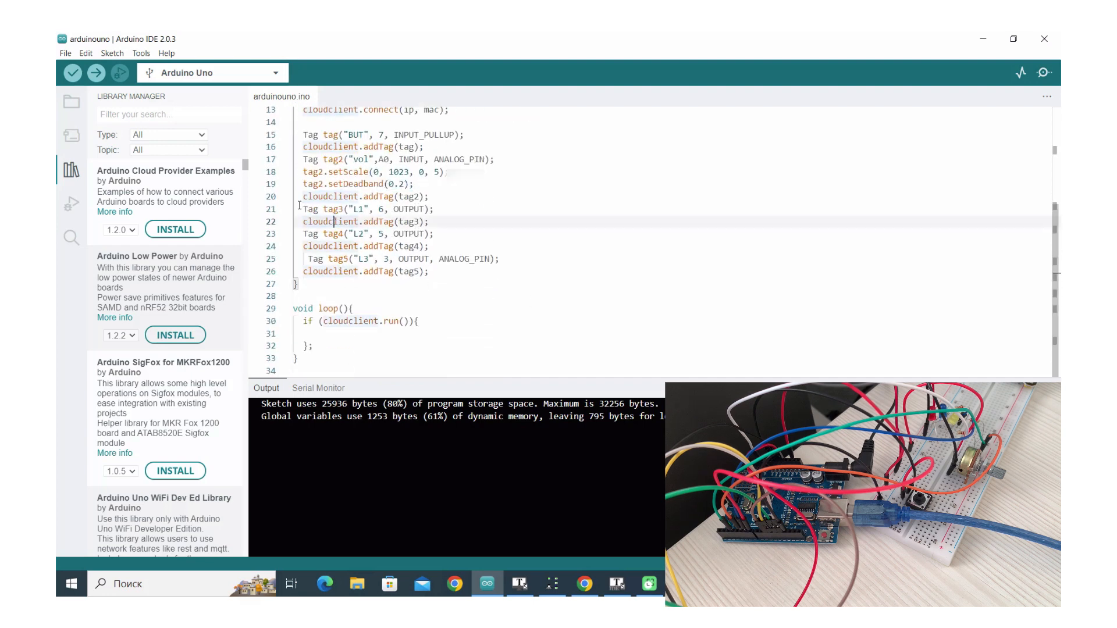
Review lines 20–21 of the tag code, which define the L1 OUTPUT tag
left_click_drag(295, 199, 426, 210)
left_click(405, 210)
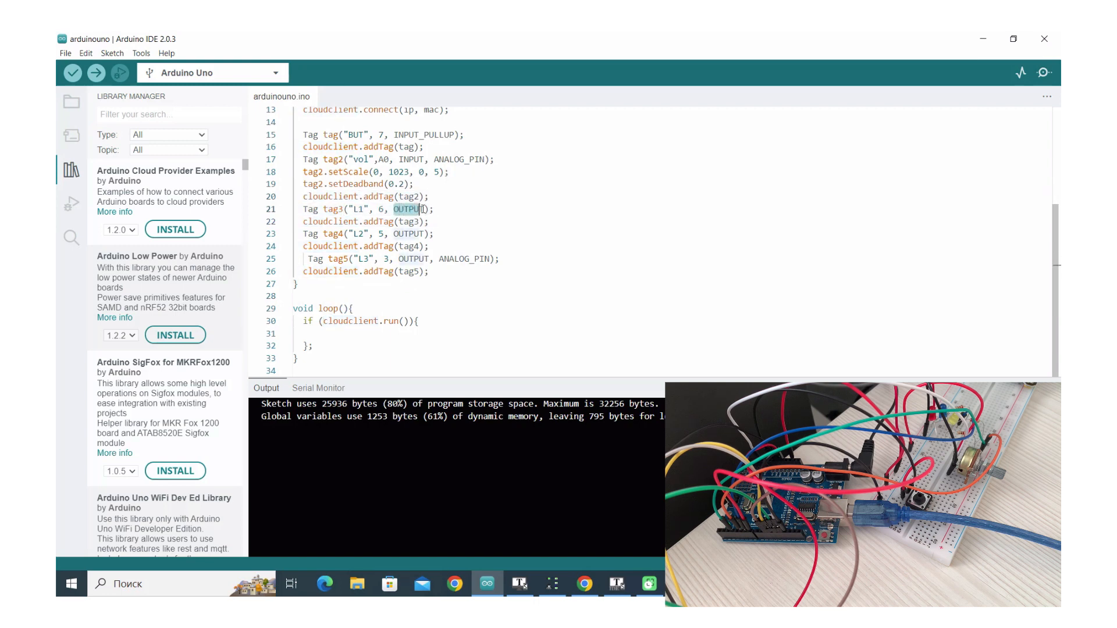
left_click_drag(349, 209, 367, 209)
left_click(299, 222)
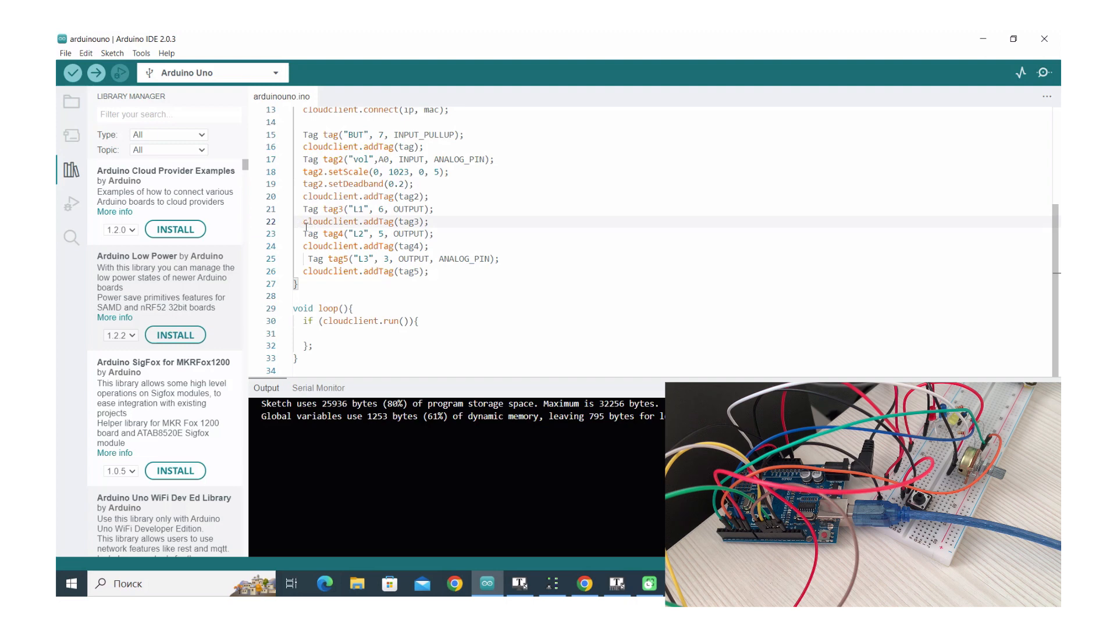
Review lines 22–25 defining L2 and L3 (ANALOG_PIN), then return to TeslaSCADA 2.0 IDE
left_click_drag(302, 222, 438, 234)
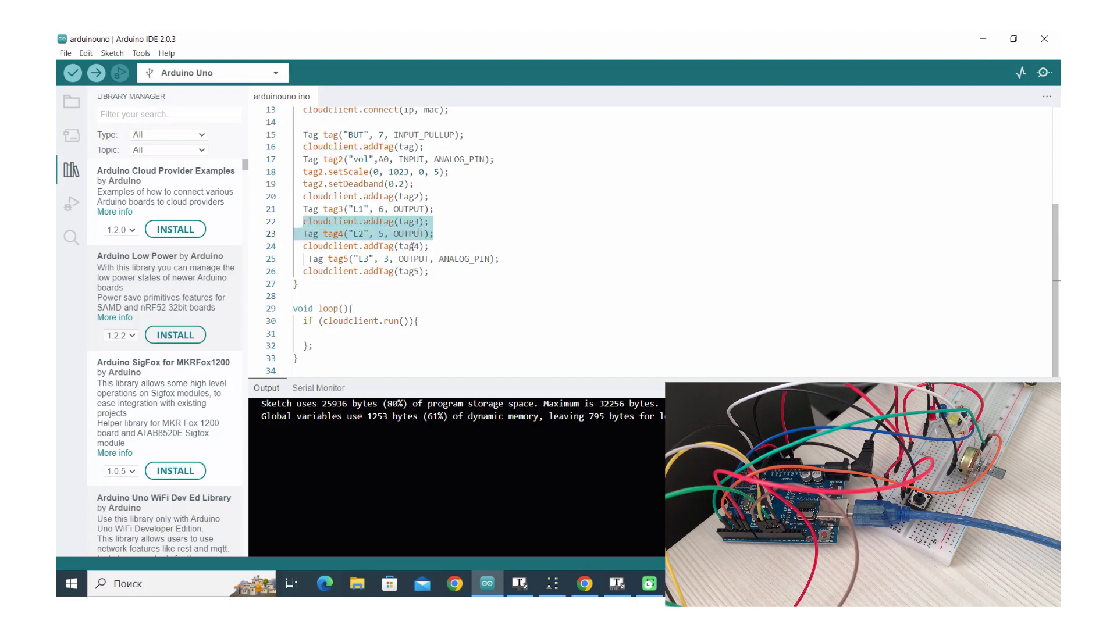
left_click(412, 247)
left_click_drag(298, 247, 504, 263)
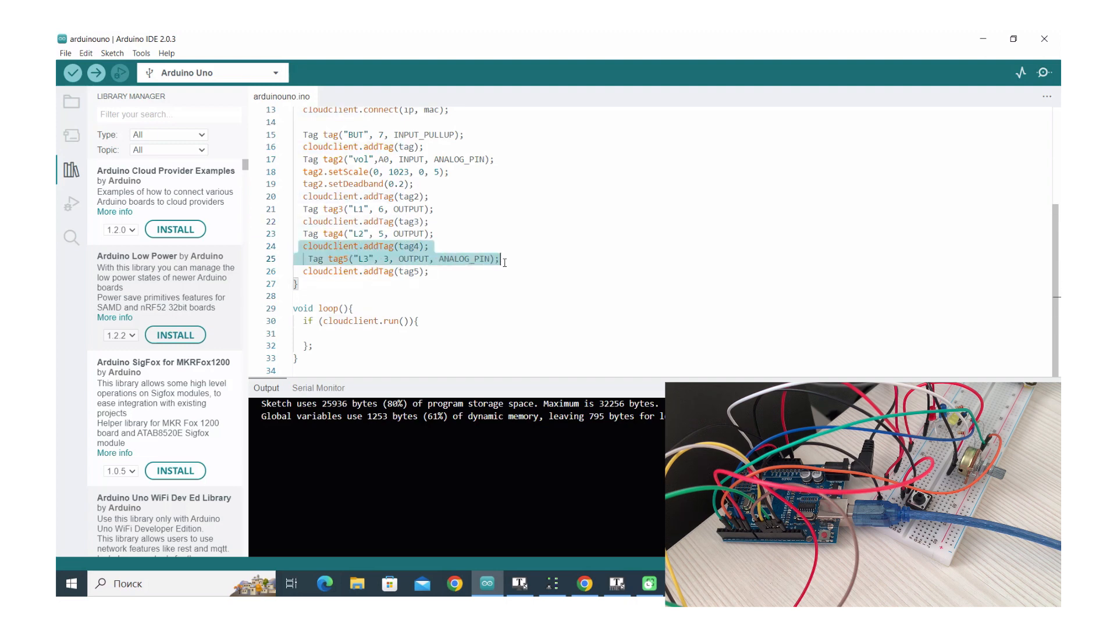
double_click(460, 259)
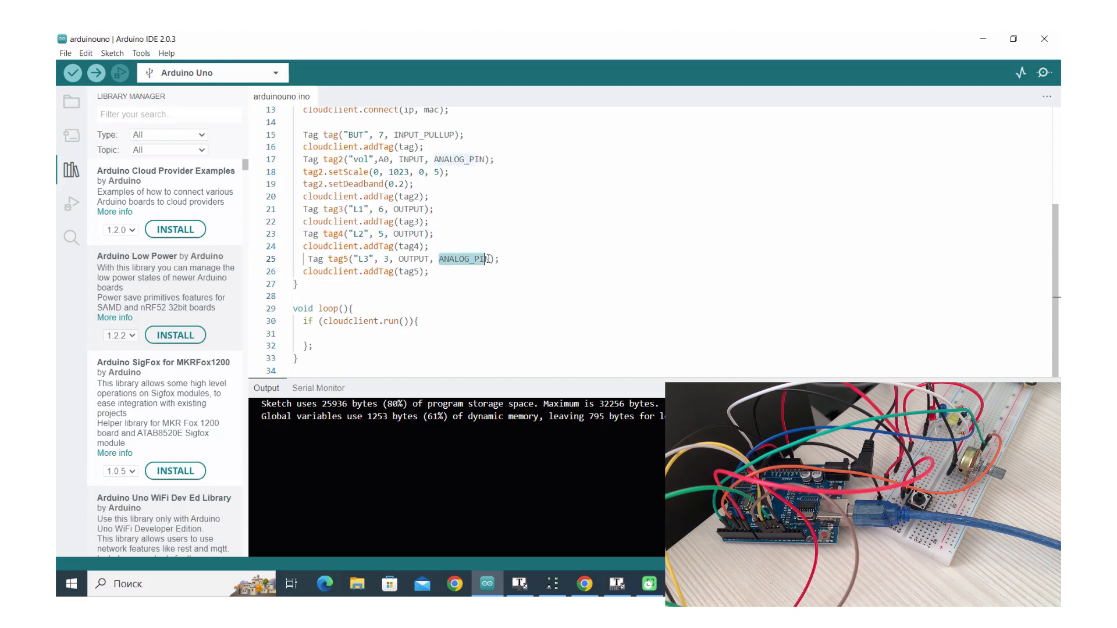
left_click(404, 259)
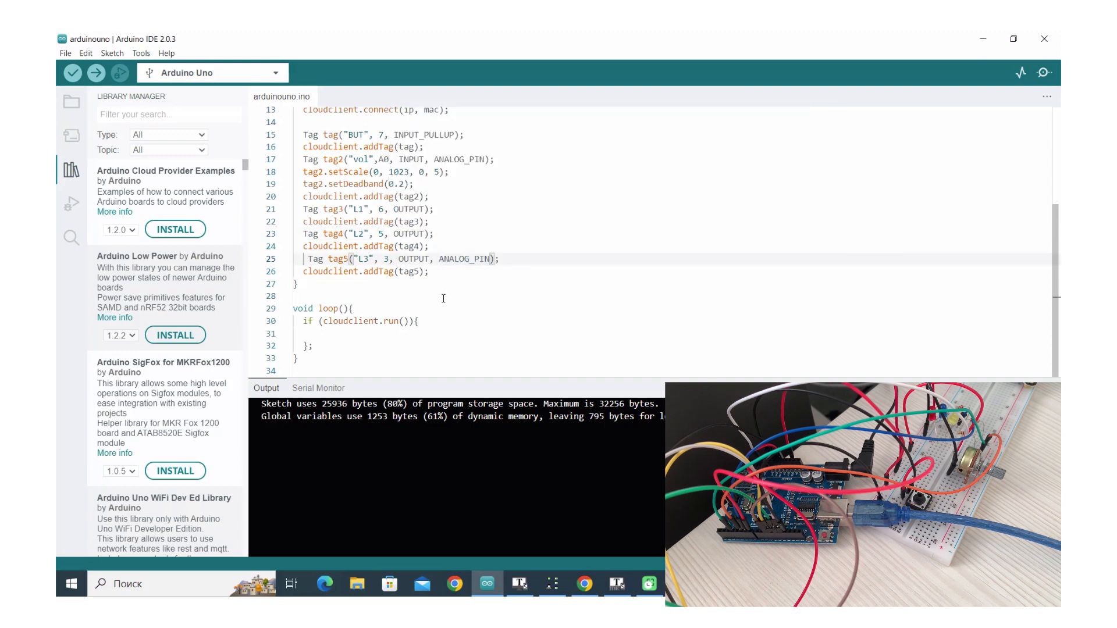
left_click(615, 588)
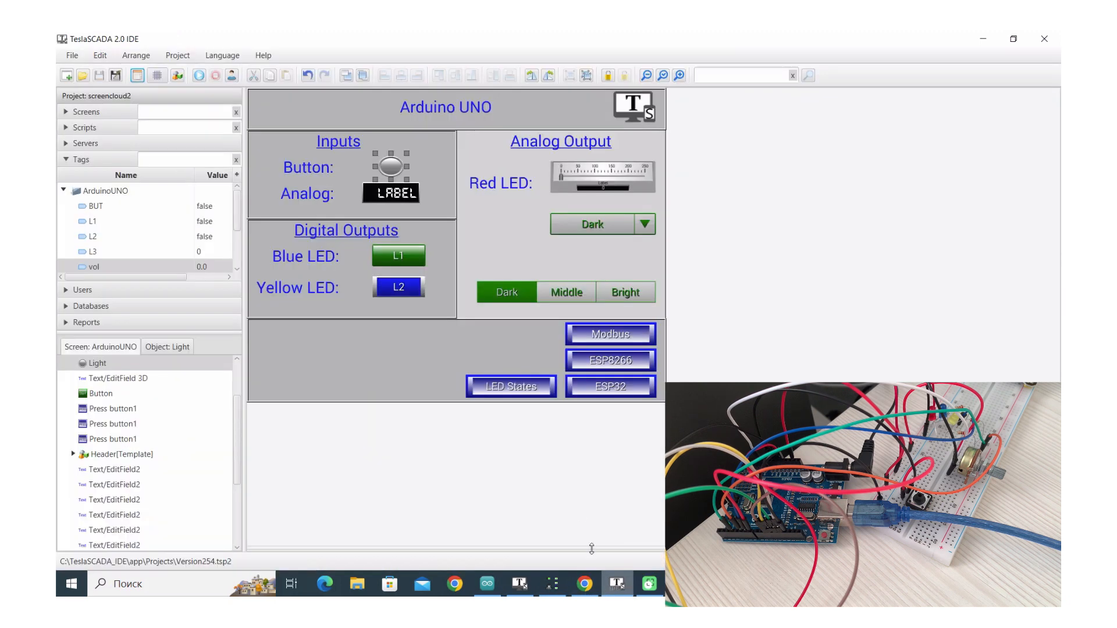
left_click(96, 211)
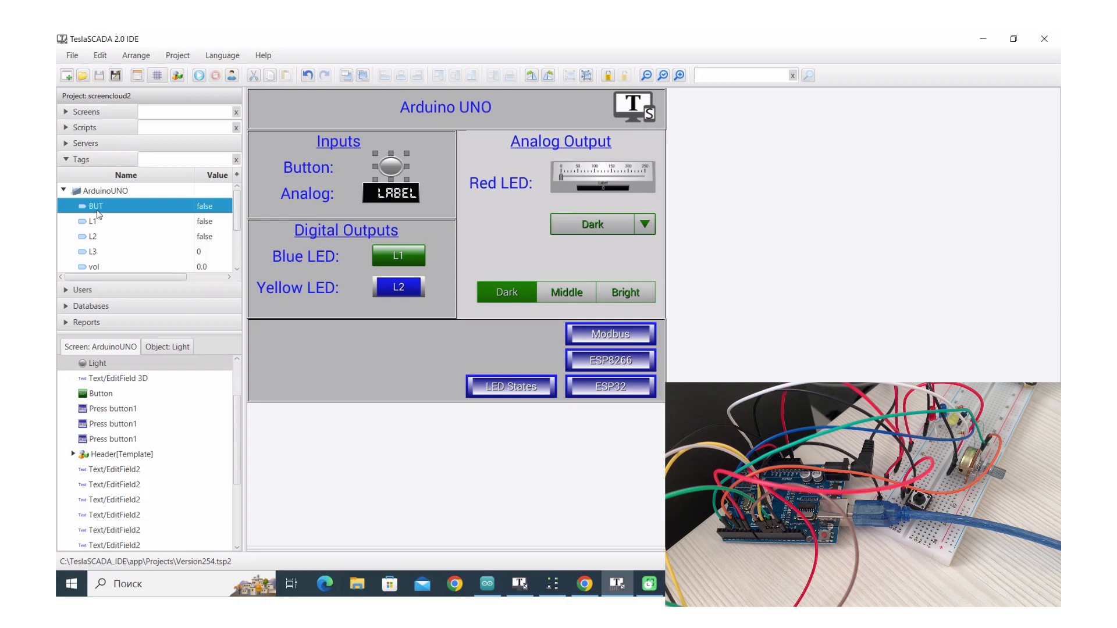
double_click(96, 212)
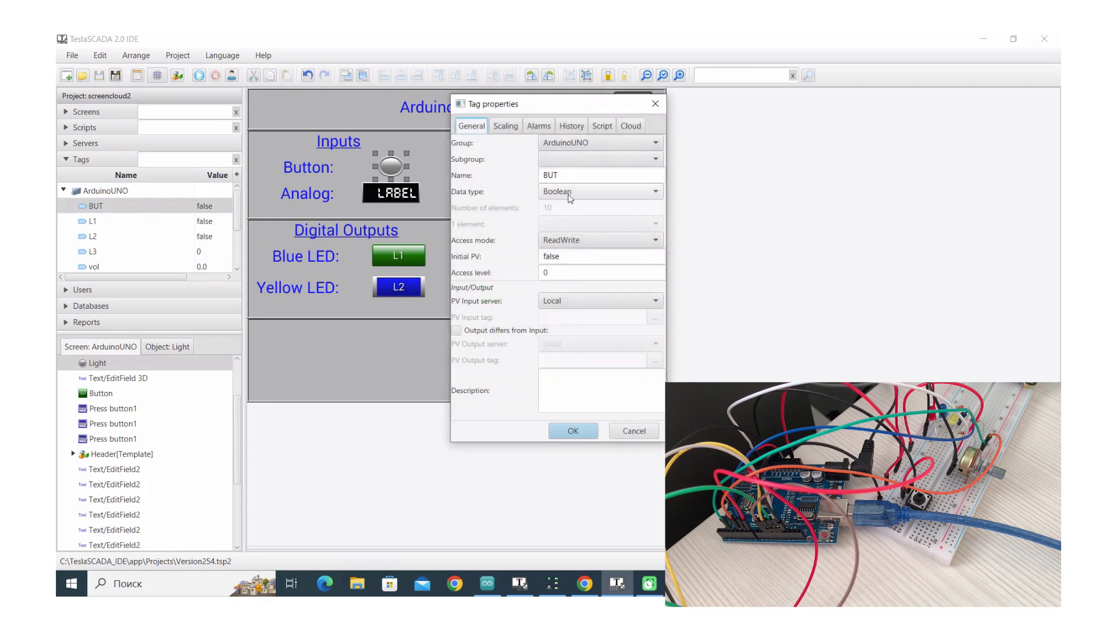
double_click(549, 175)
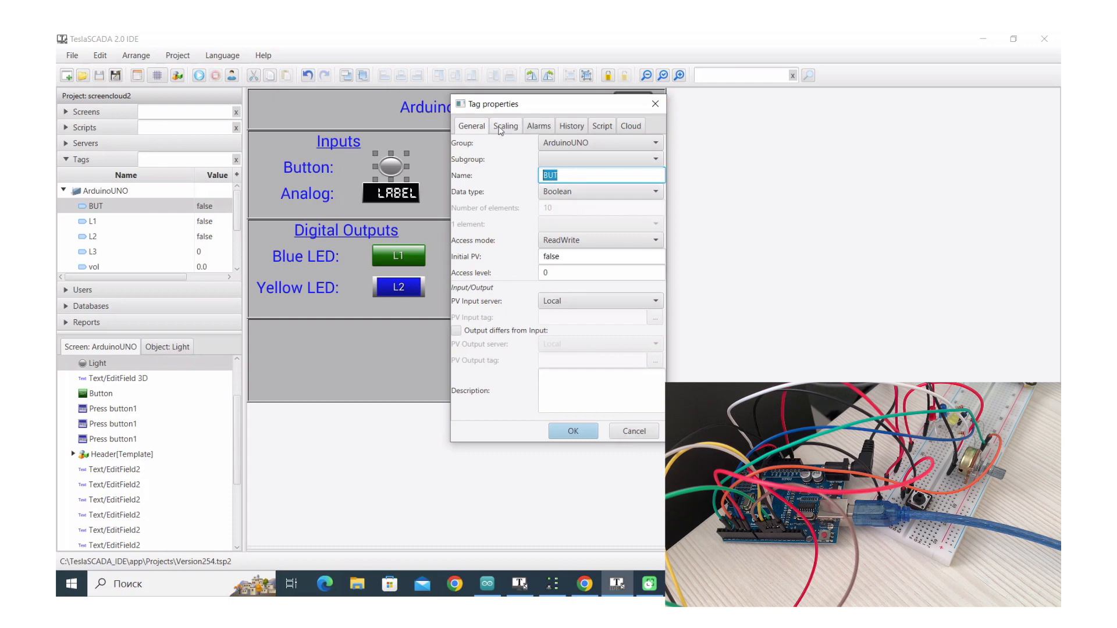
left_click(631, 128)
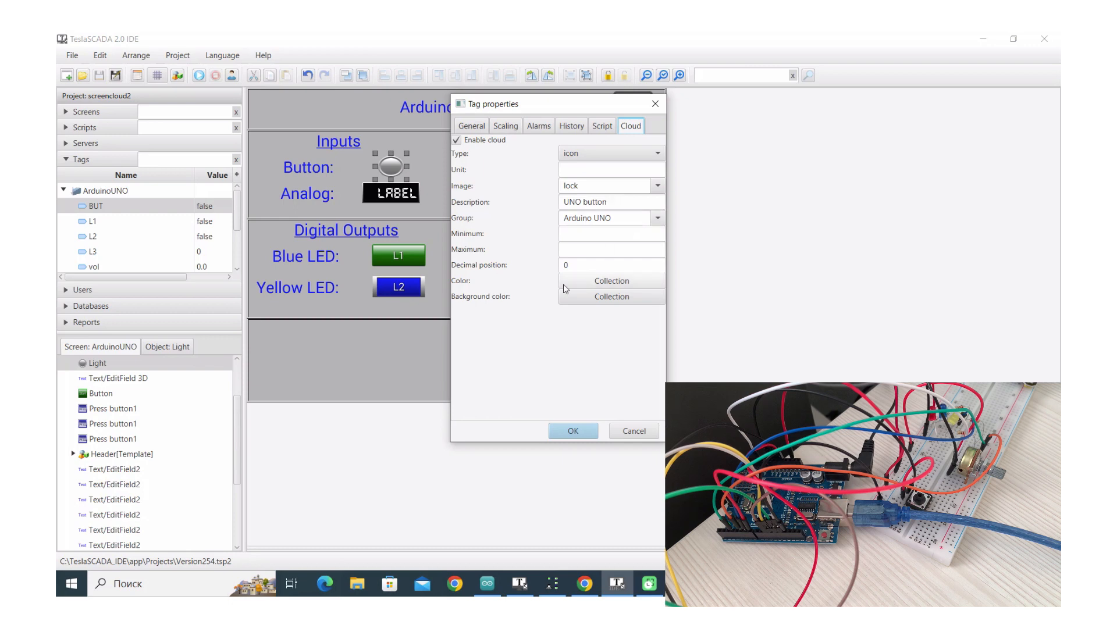
left_click(578, 295)
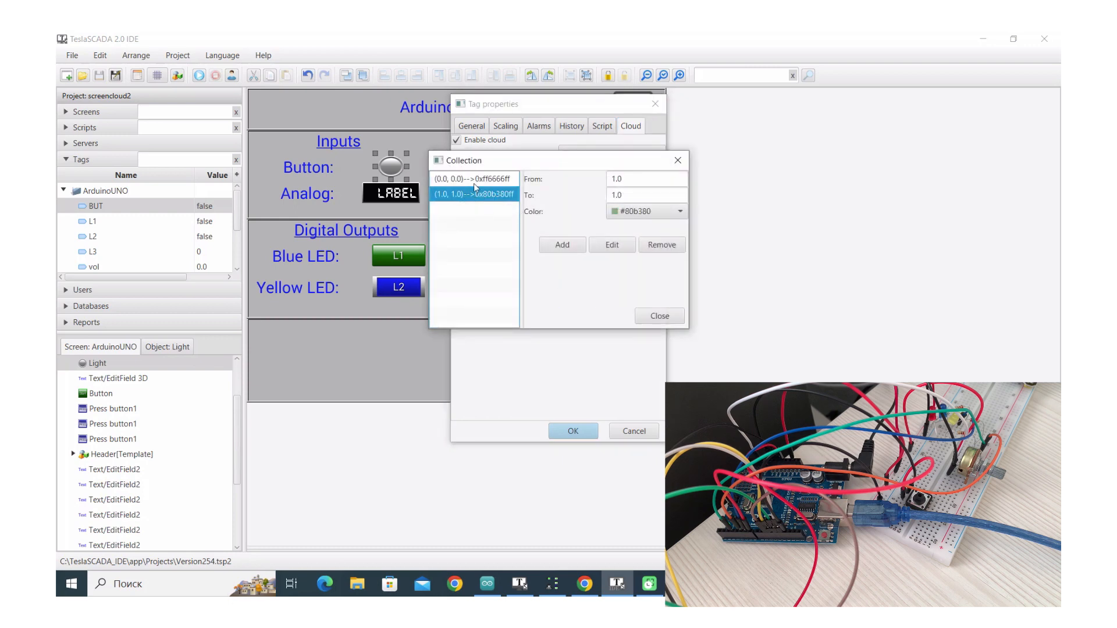
left_click(662, 322)
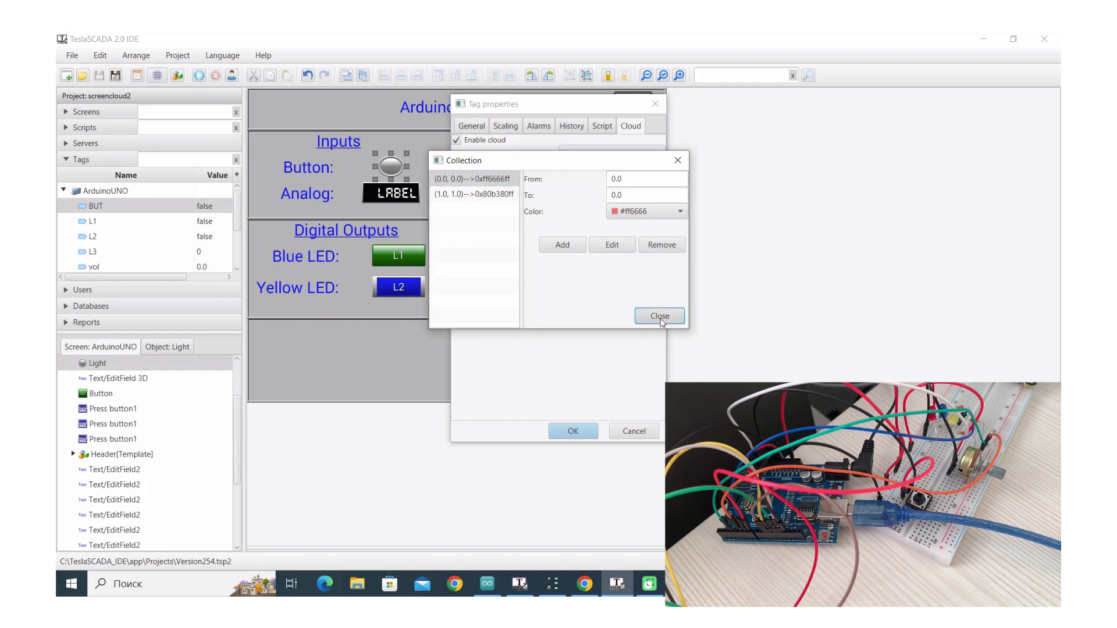
left_click(638, 434)
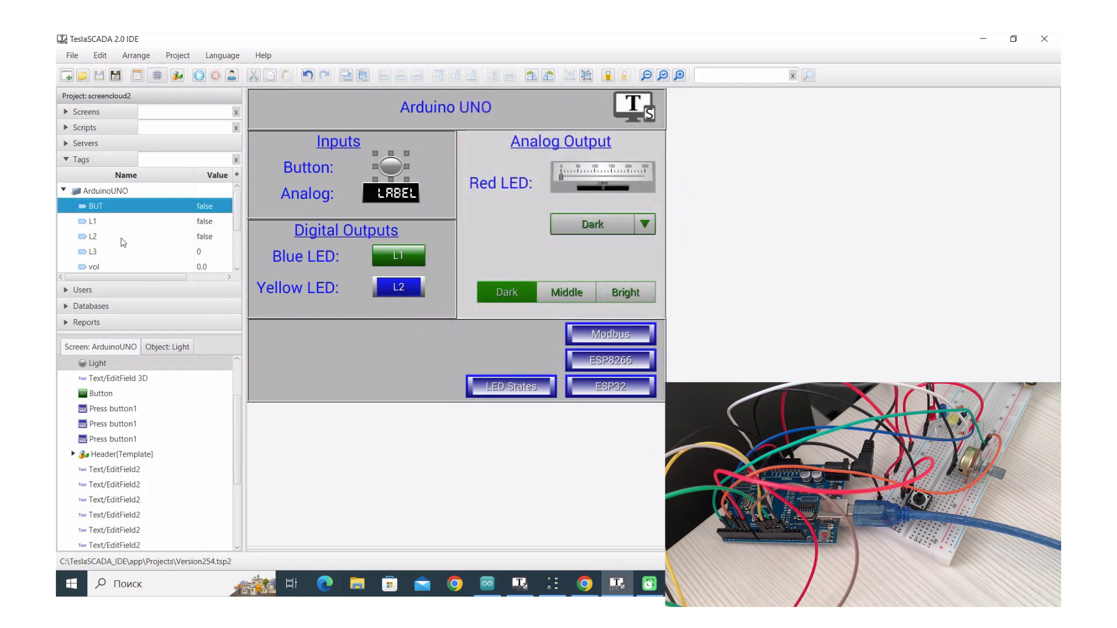
Inspect the L1 tag's properties and close them without changes
double_click(113, 222)
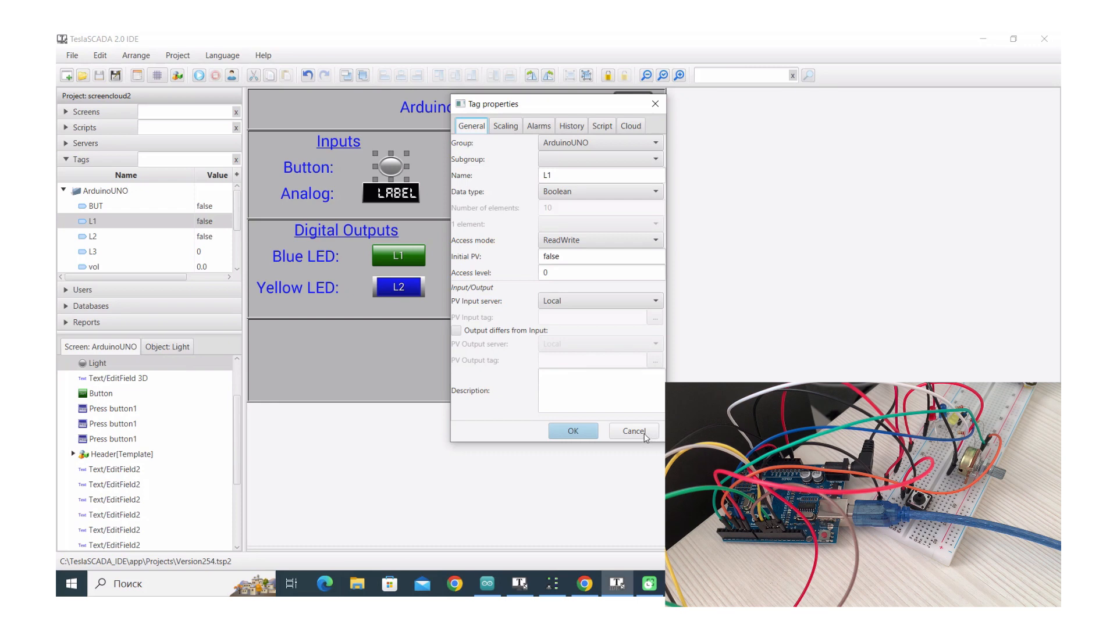
left_click(645, 436)
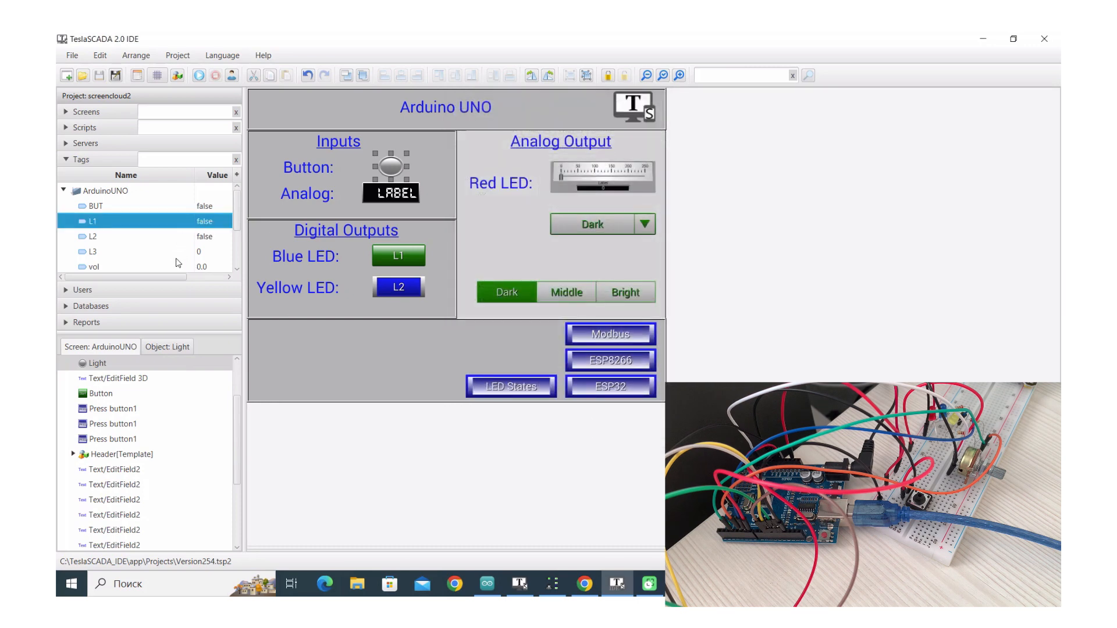
left_click(172, 268)
Confirm the vol tag's cloud progress display (V, 0–5) and 1000 ms history, then apply
double_click(172, 267)
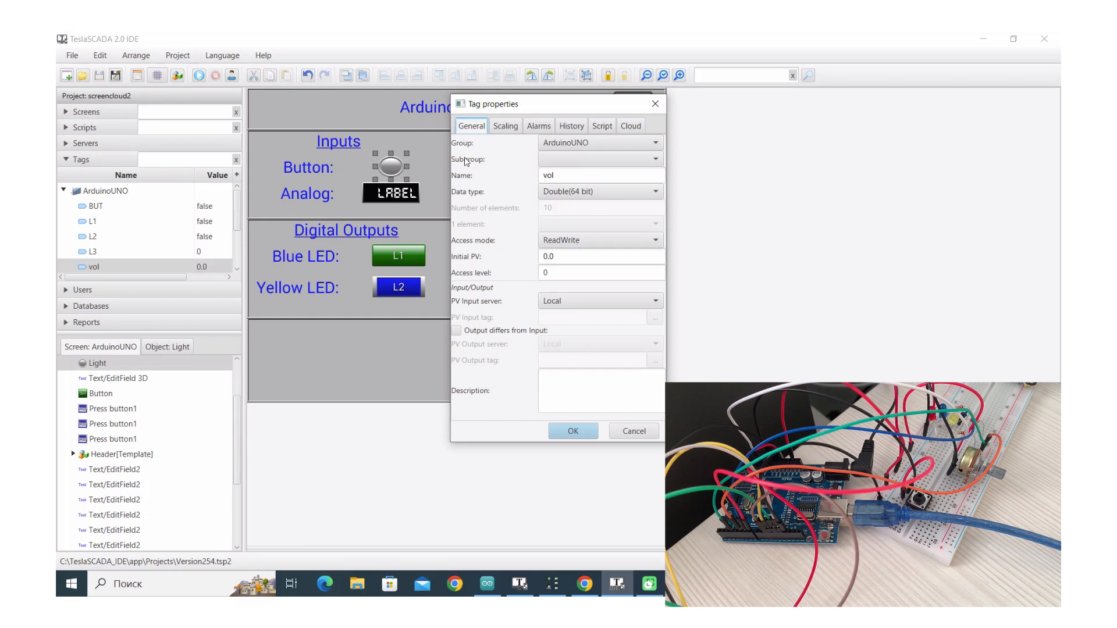
double_click(558, 178)
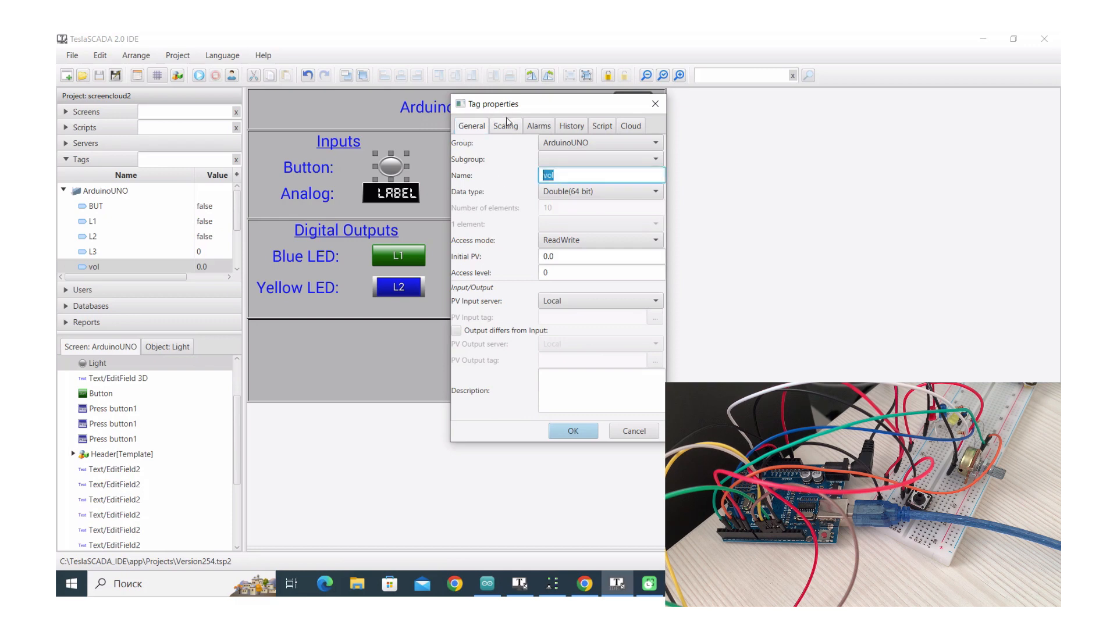
left_click(639, 127)
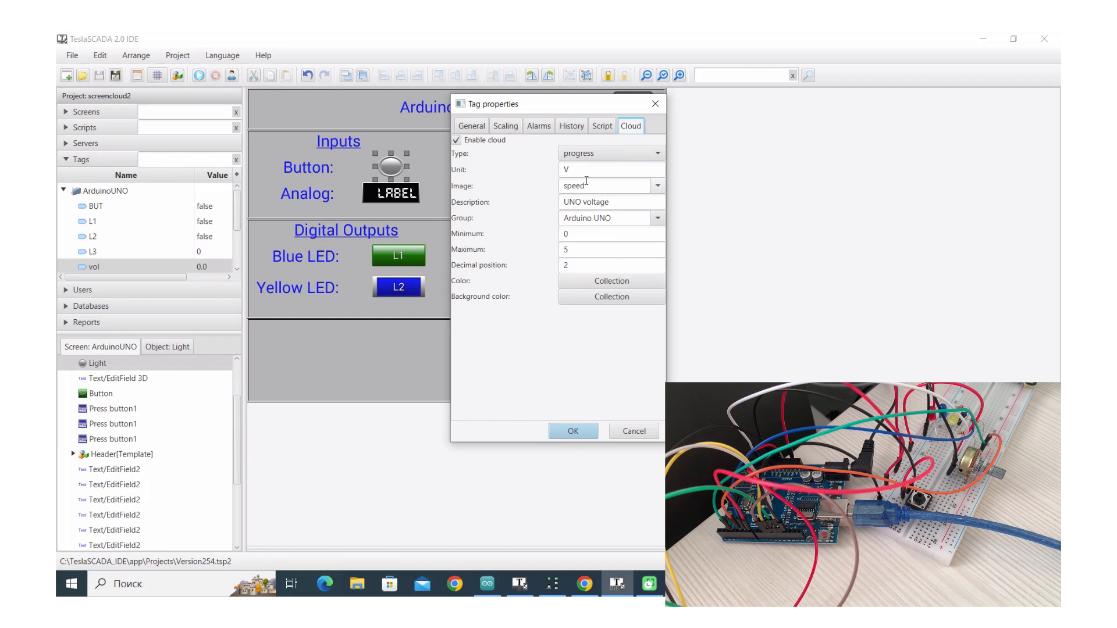
left_click(570, 127)
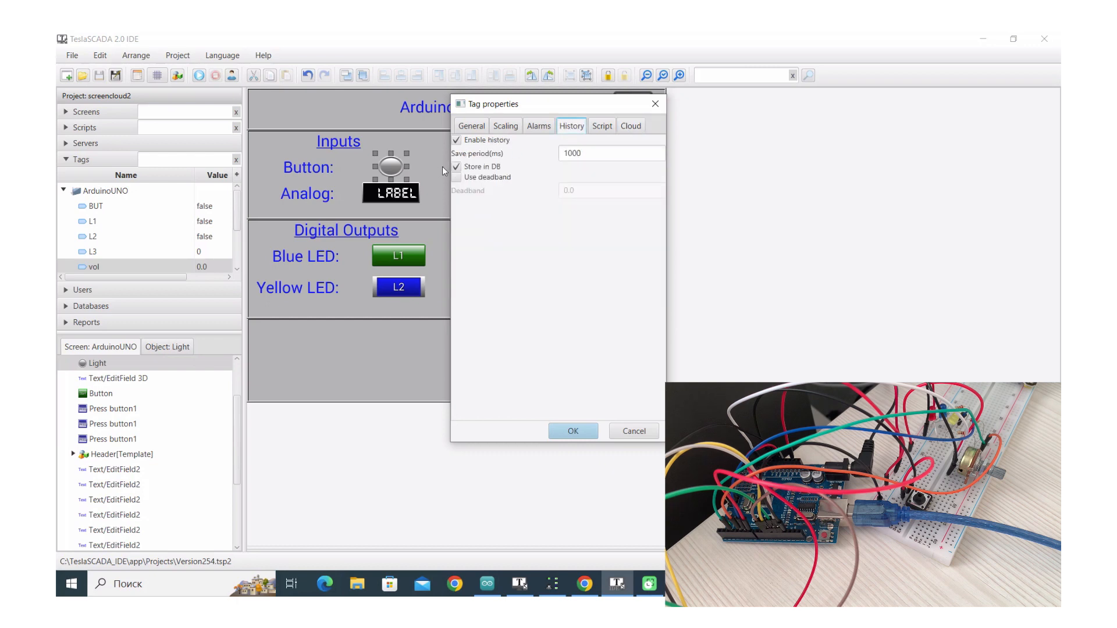
left_click(596, 434)
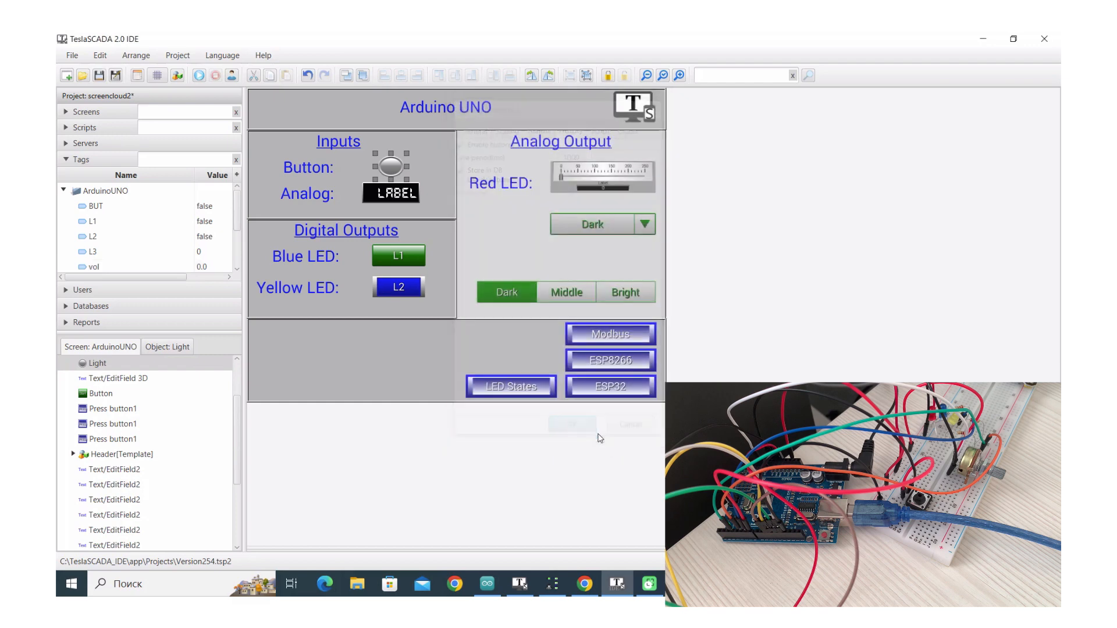
Save the TeslaSCADA 2.0 project
left_click(100, 76)
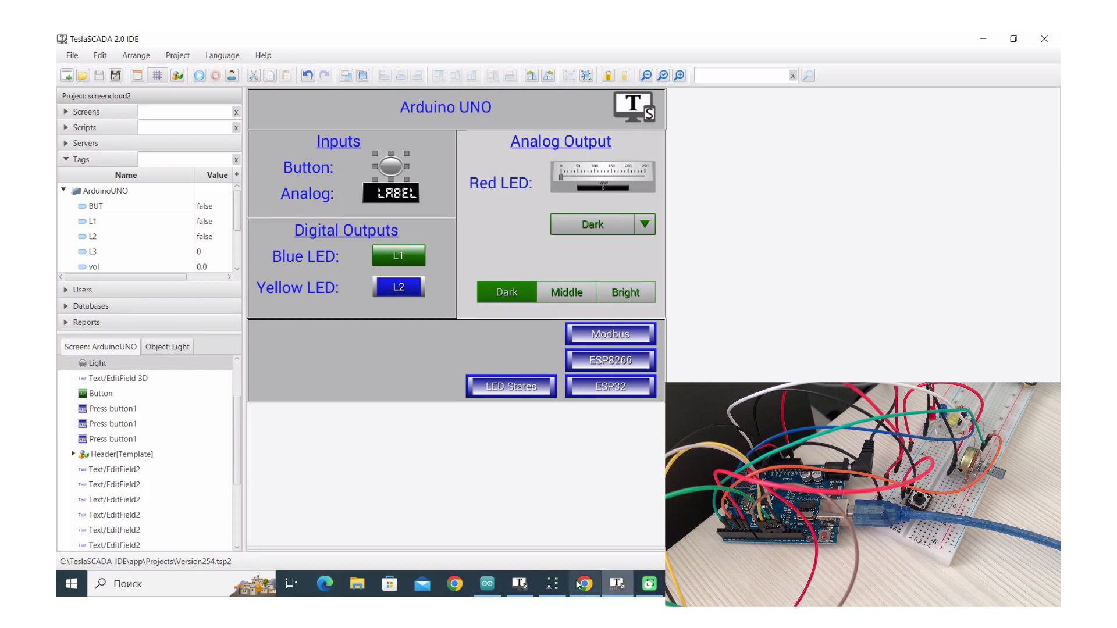
left_click(519, 589)
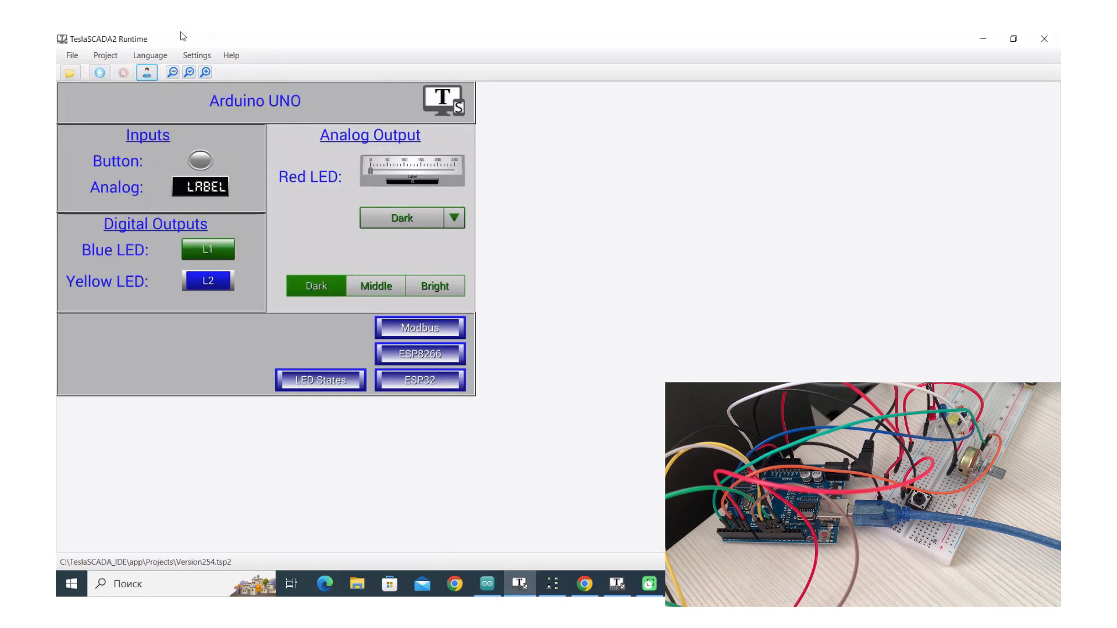
Run Version254.tsp2 in TeslaSCADA2 Runtime and switch the Led1 output on
left_click(69, 72)
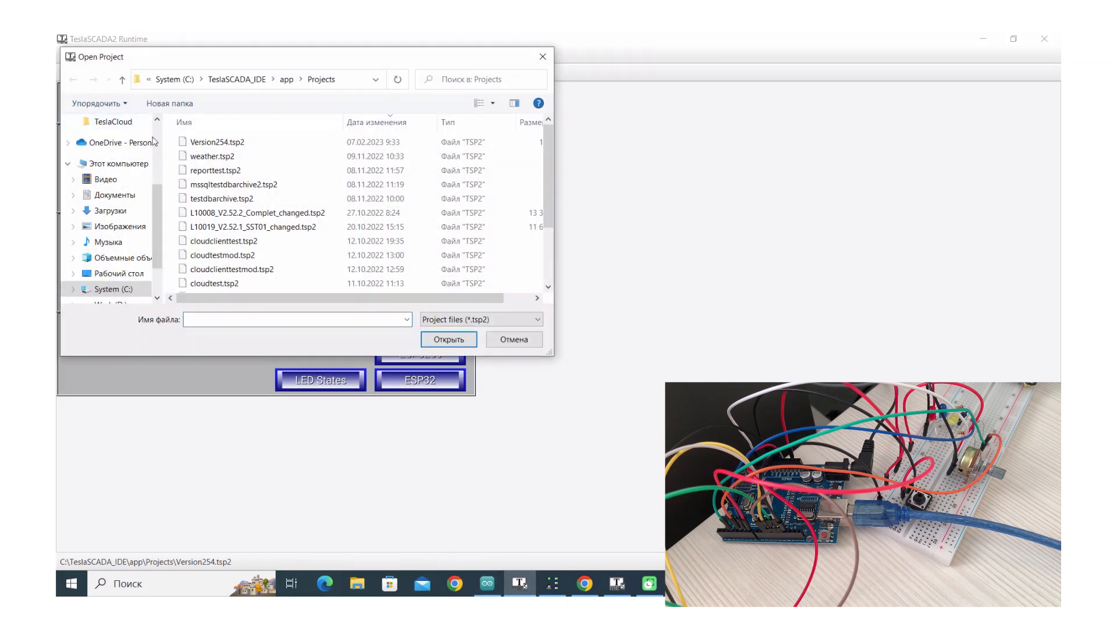
double_click(200, 145)
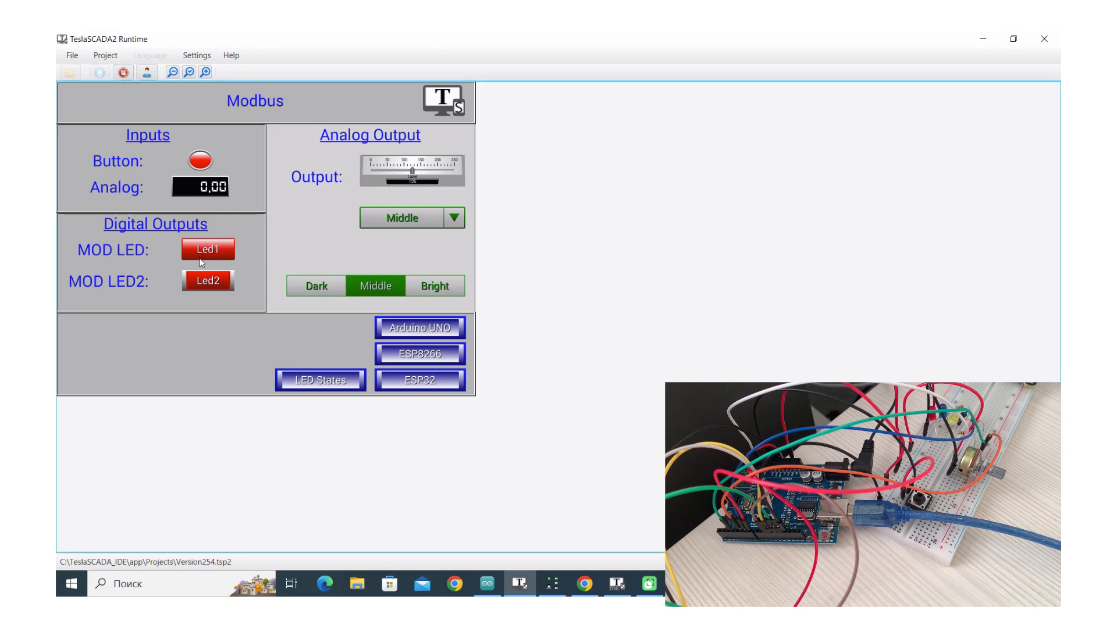
left_click(213, 252)
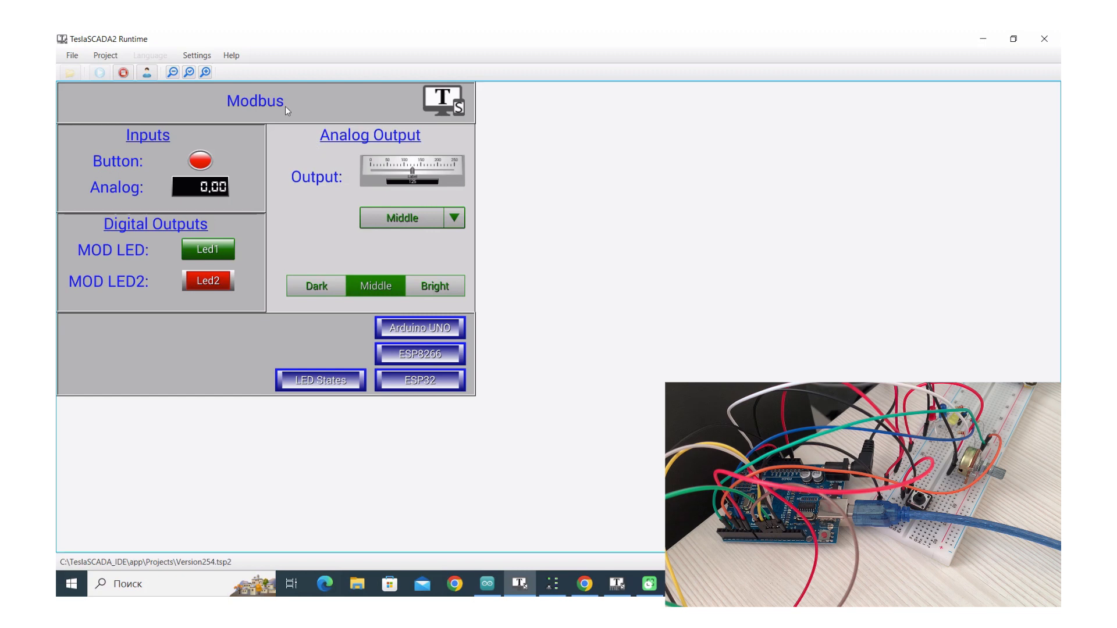
On the Arduino UNO screen, turn on the blue L1 and yellow L2 LEDs
left_click(423, 330)
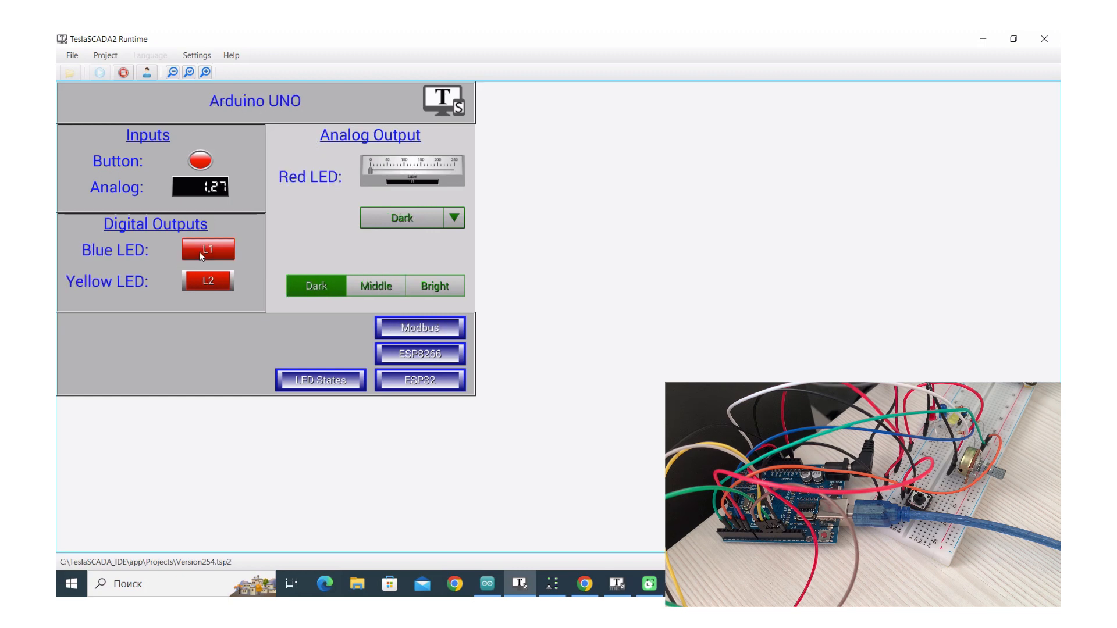
left_click(203, 254)
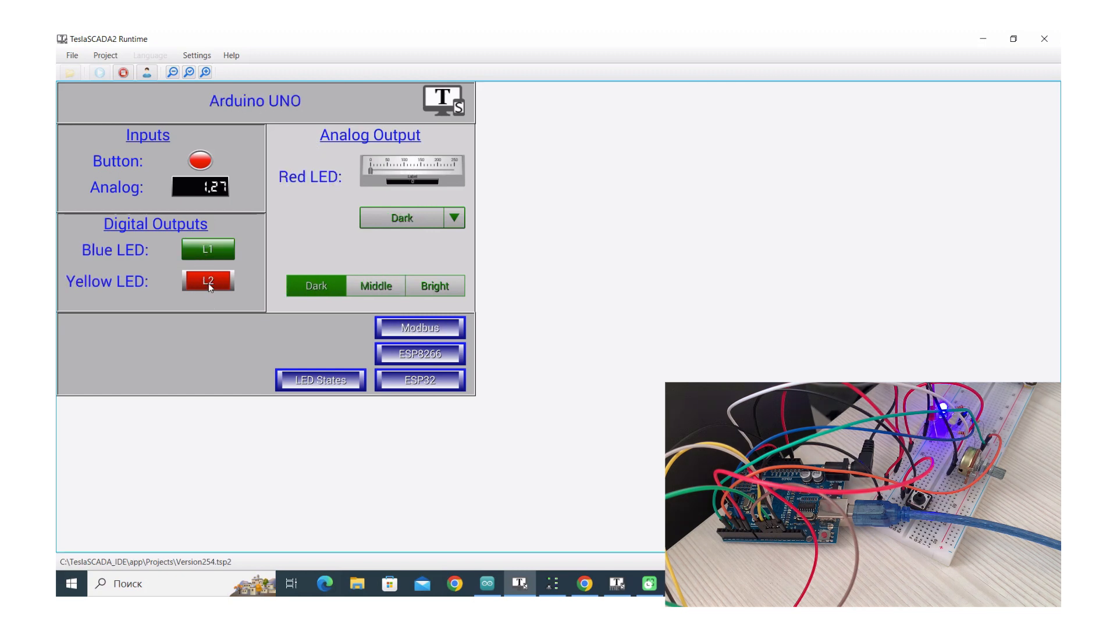
left_click(208, 284)
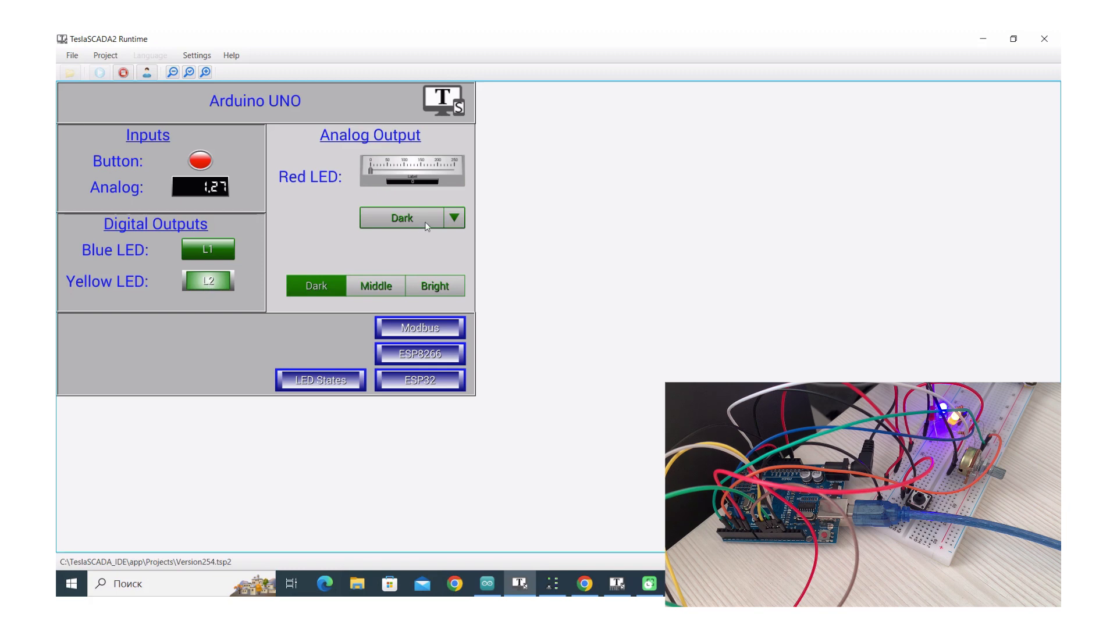
Step the red LED through Middle, Bright and Middle, ending at Dark
left_click(376, 287)
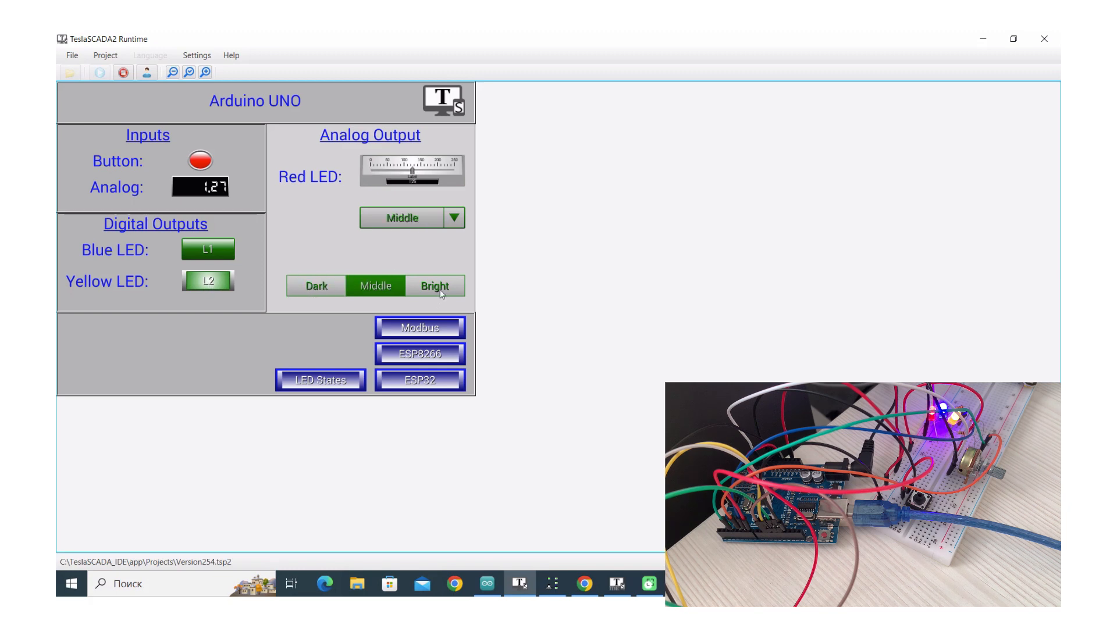
left_click(439, 286)
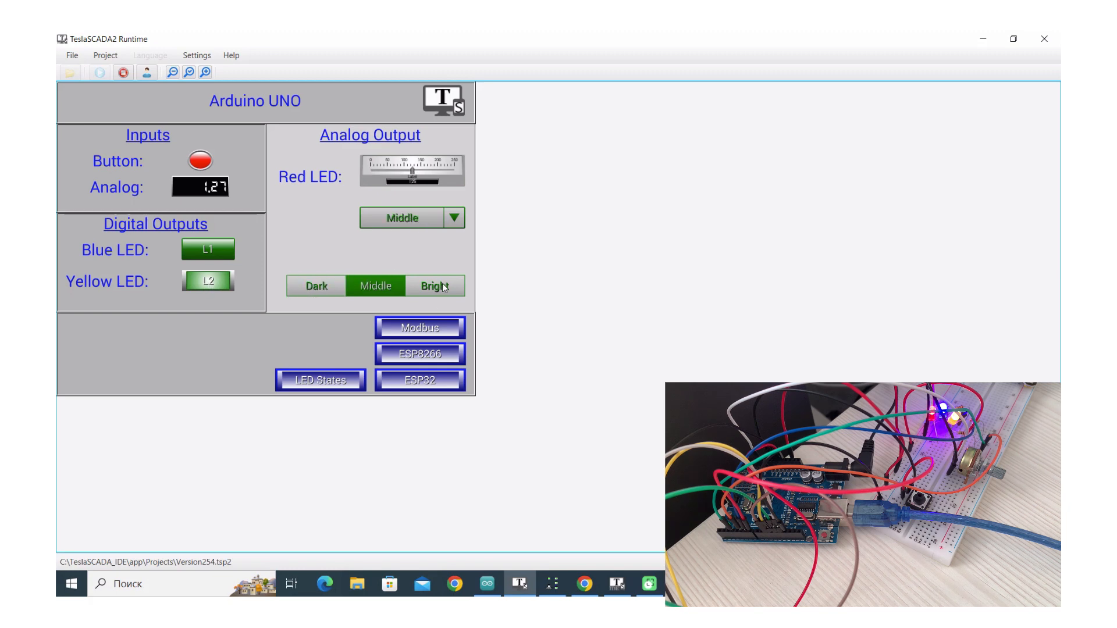
left_click(358, 287)
left_click(312, 285)
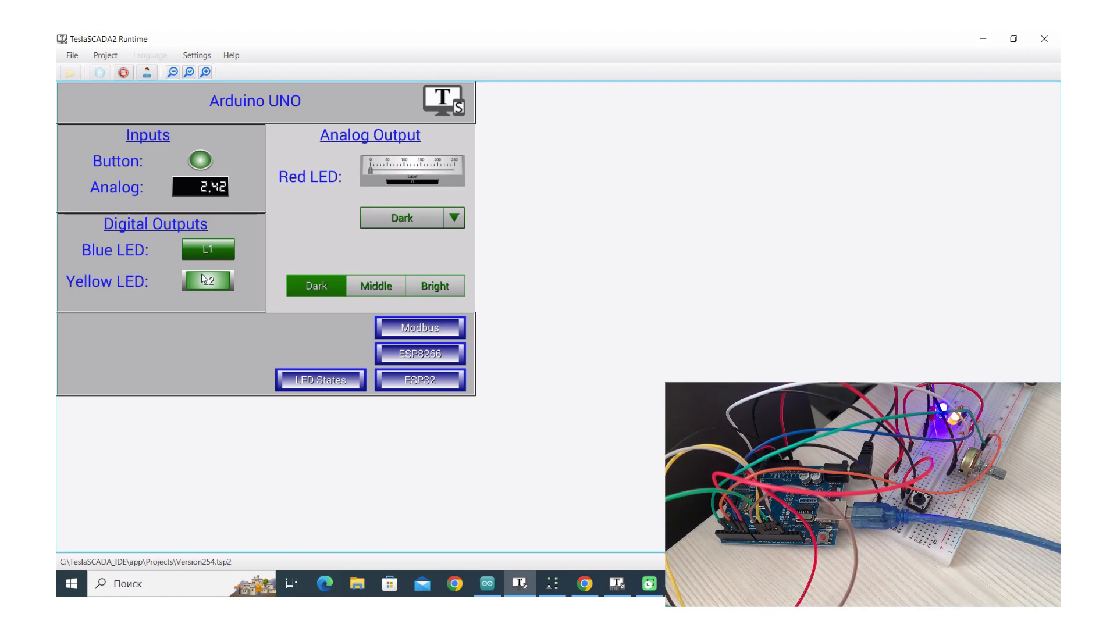
Log in to TeslaSCADA Cloud with the account's login name and password
left_click(583, 585)
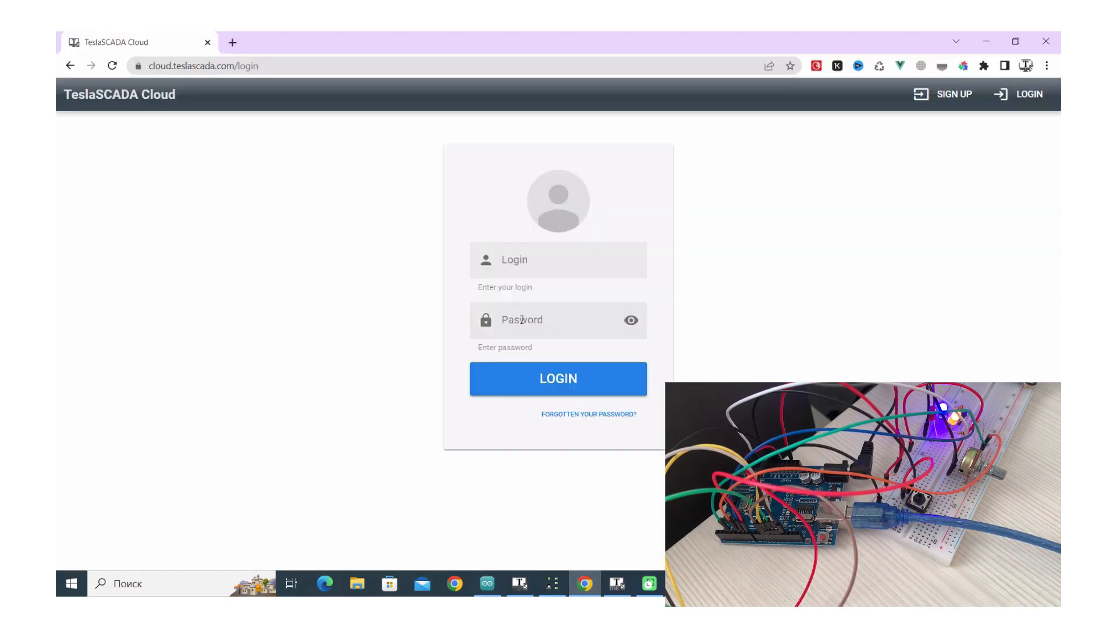
left_click(525, 266)
type("user")
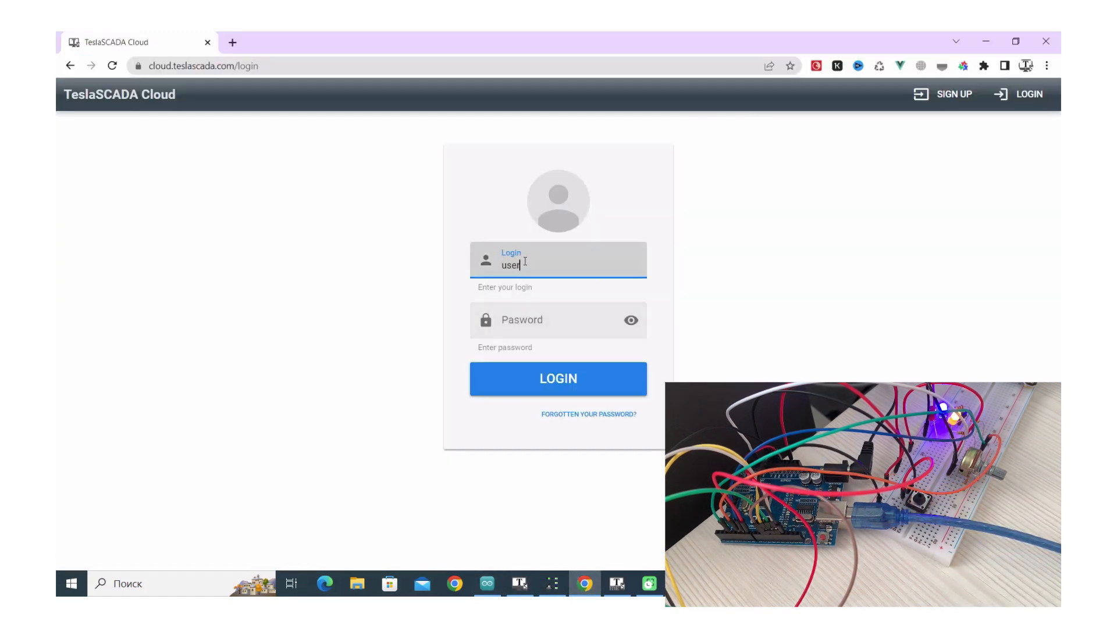
left_click(528, 316)
type("12345")
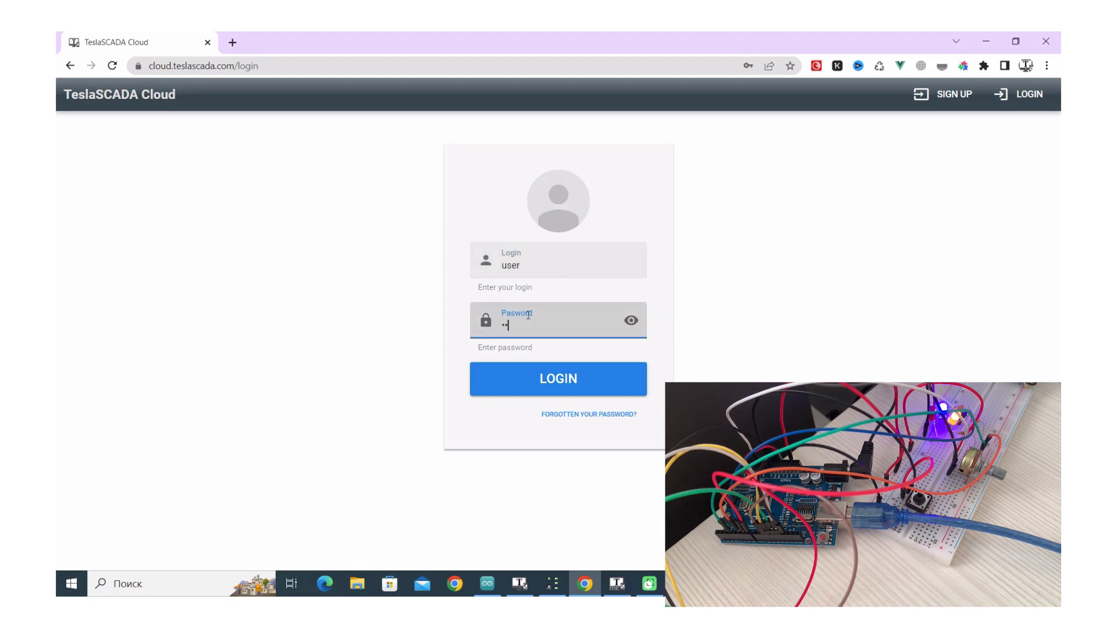
left_click(547, 382)
Dismiss Chrome's password popups and filter the dashboard to the Arduino UNO tag group
left_click(657, 254)
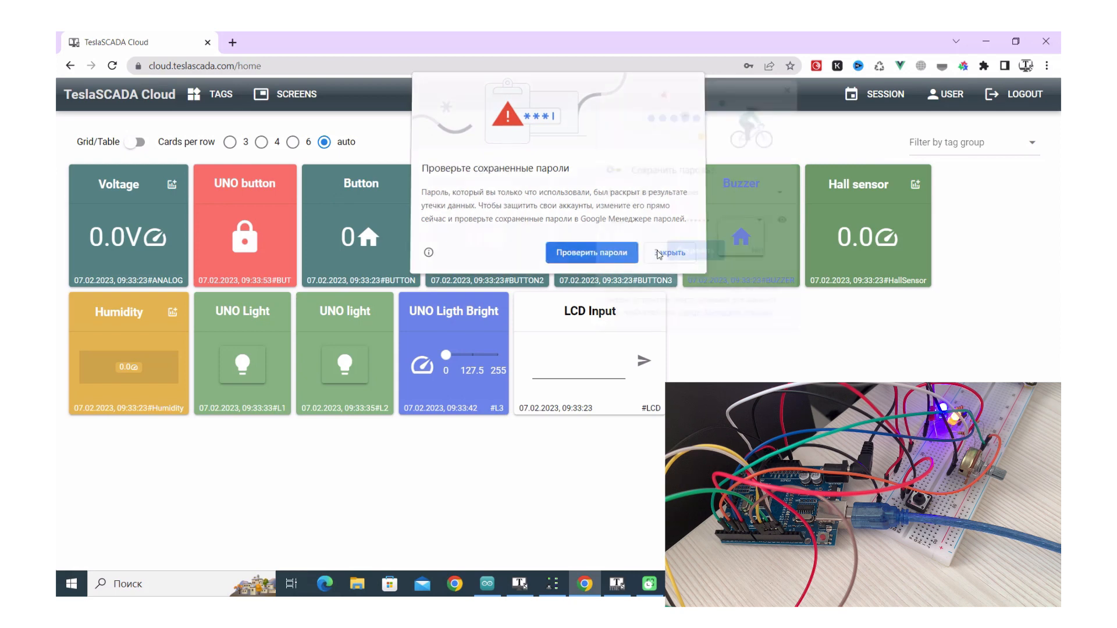
left_click(778, 250)
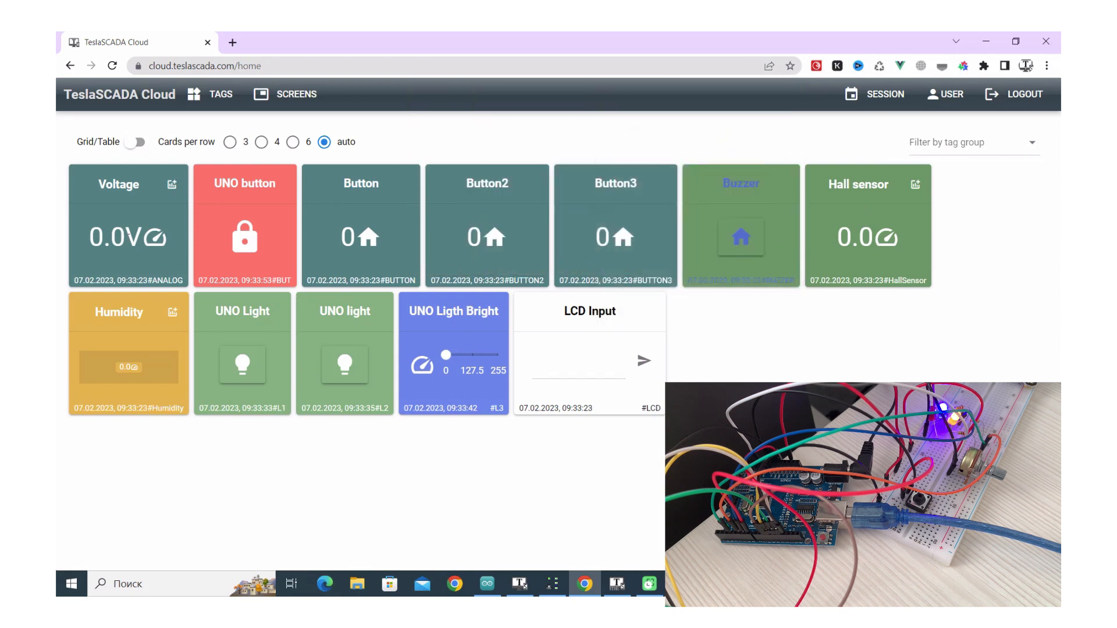
left_click(960, 145)
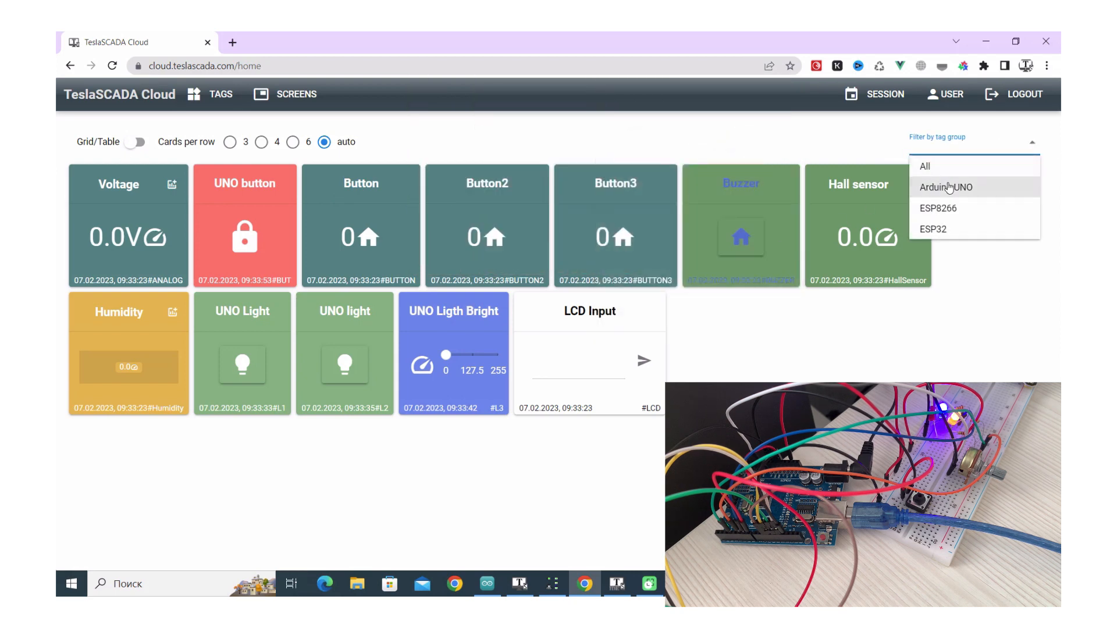
left_click(948, 188)
left_click(698, 217)
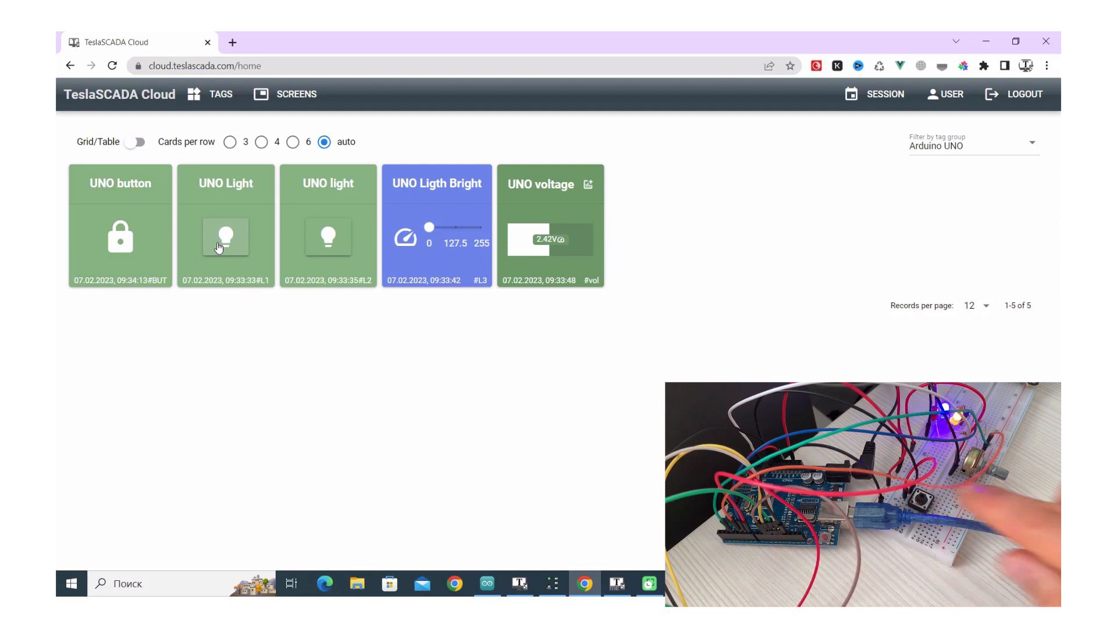
Toggle the UNO Light and UNO light outputs repeatedly, ending with UNO Light on
left_click(220, 245)
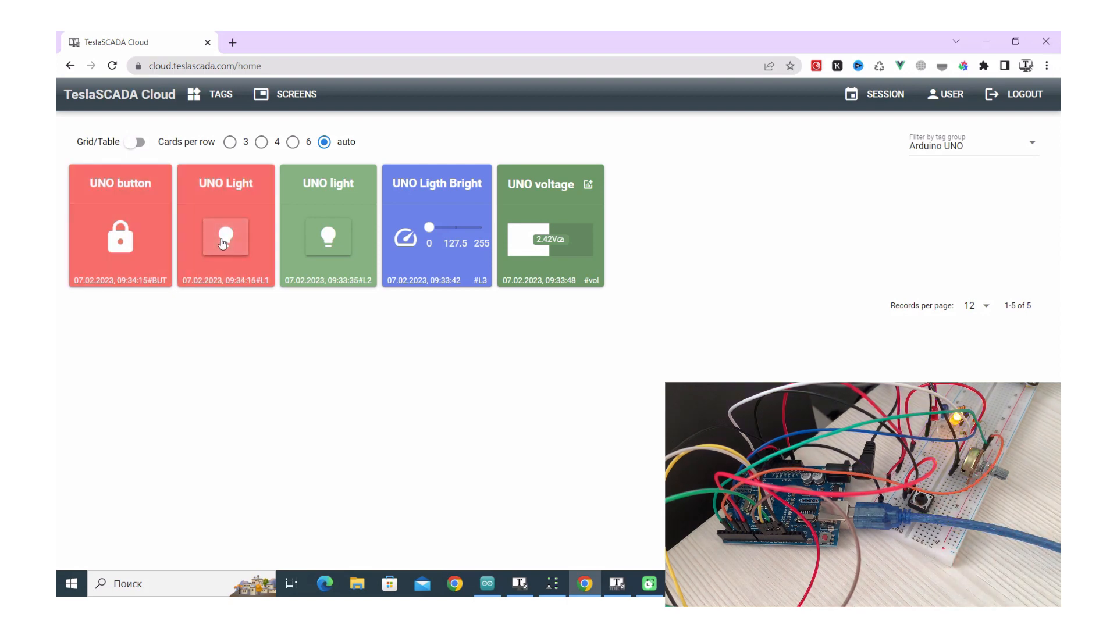
left_click(323, 238)
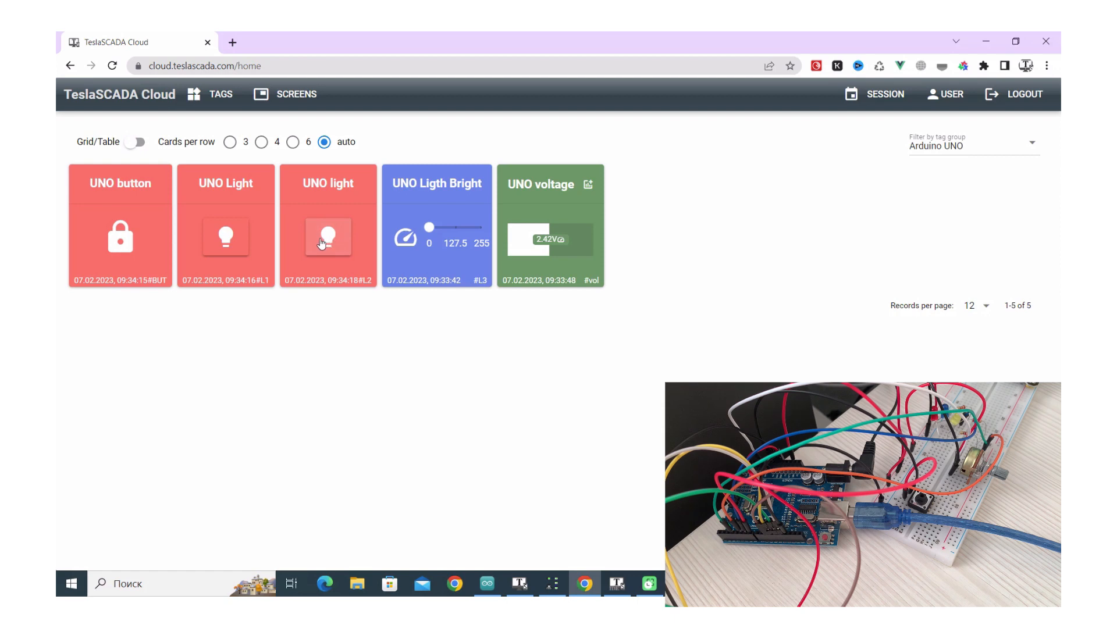
left_click(217, 244)
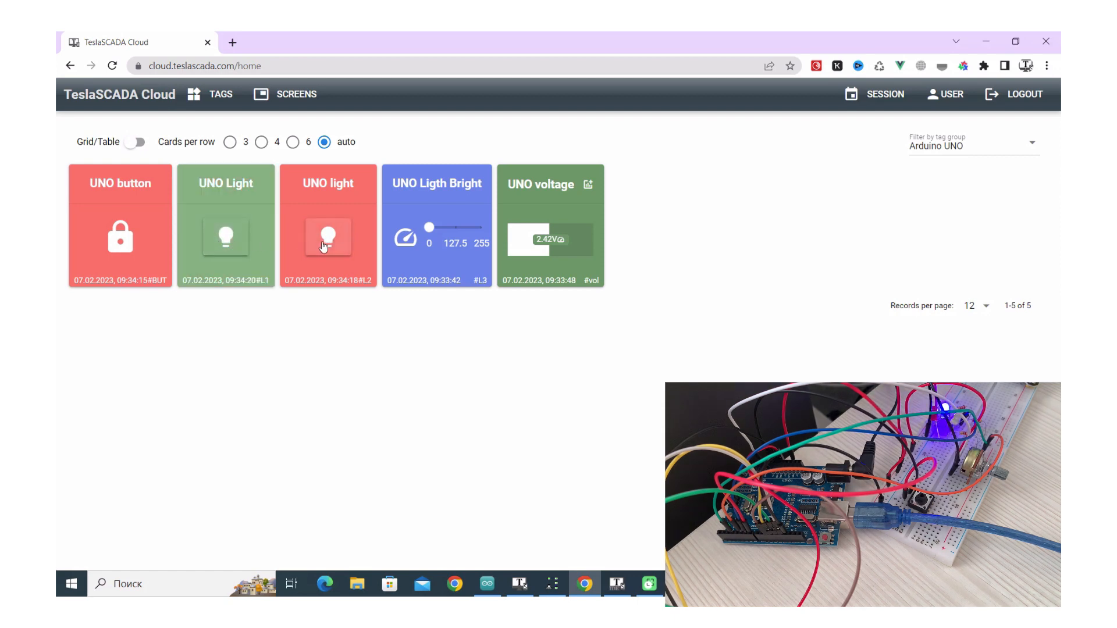
left_click(324, 247)
left_click(233, 248)
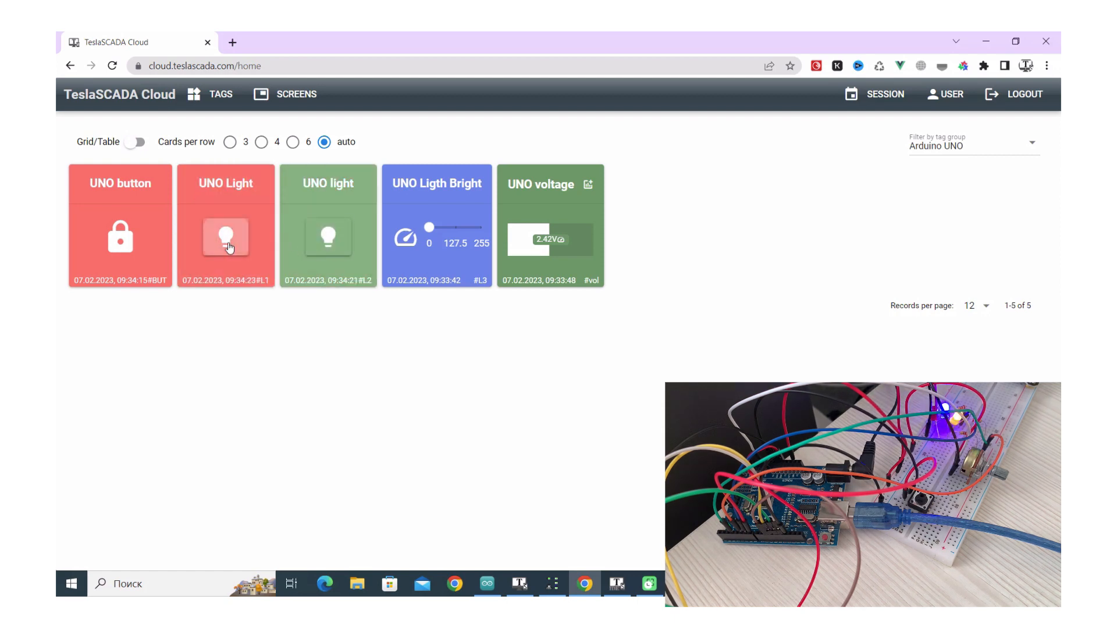
left_click(313, 249)
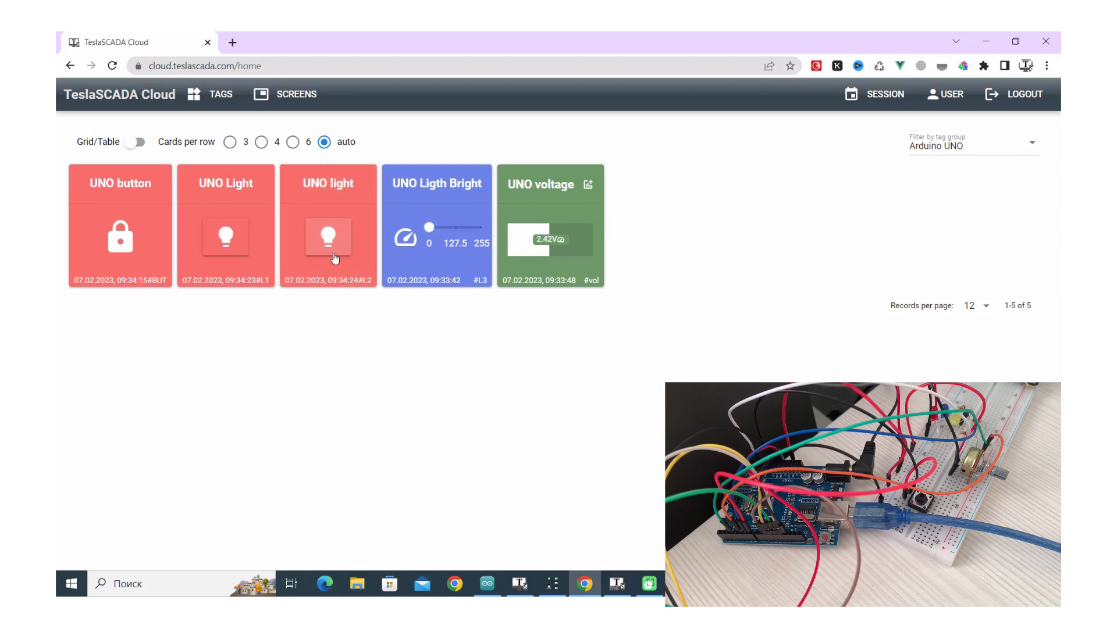
left_click(227, 243)
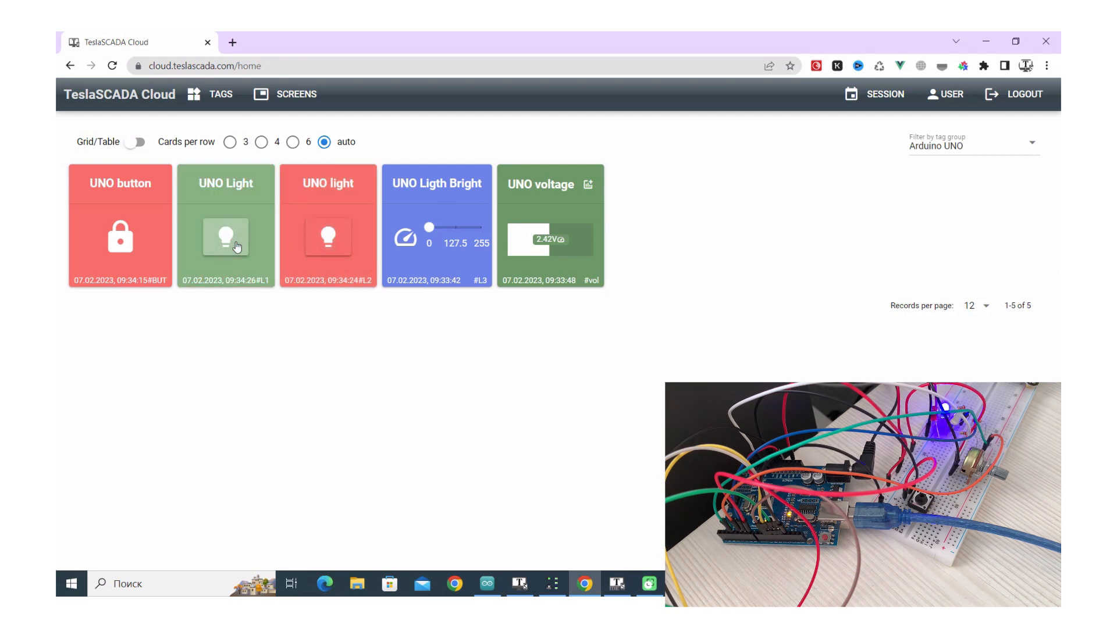
Raise UNO Ligth Bright to about 132 and open the Arduino UNO cloud screen
left_click_drag(429, 232, 456, 227)
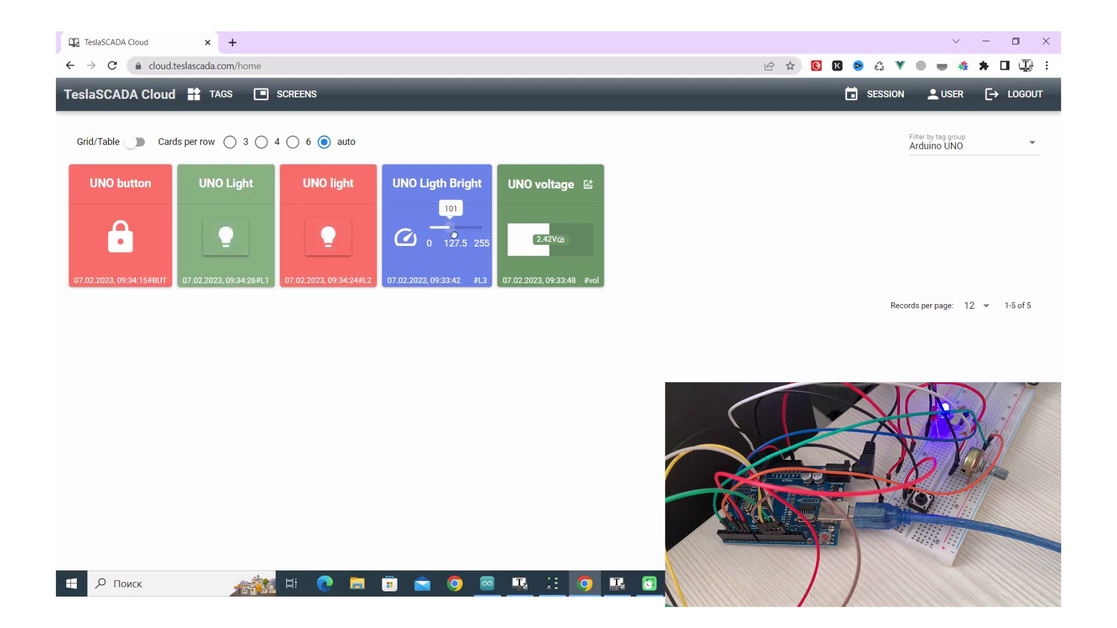
left_click(294, 98)
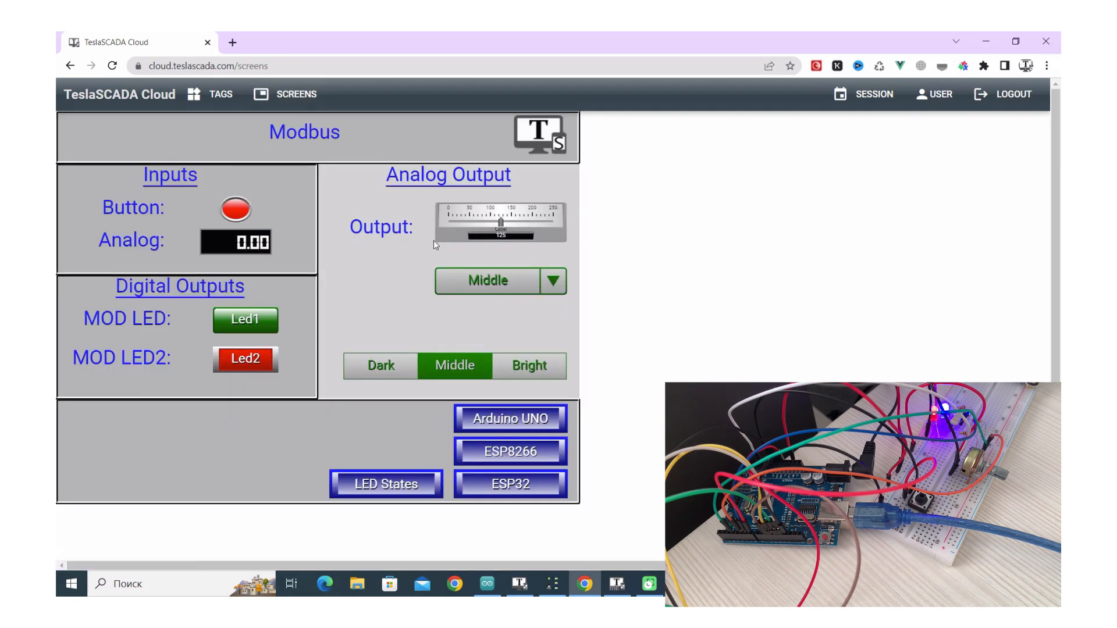
left_click(502, 422)
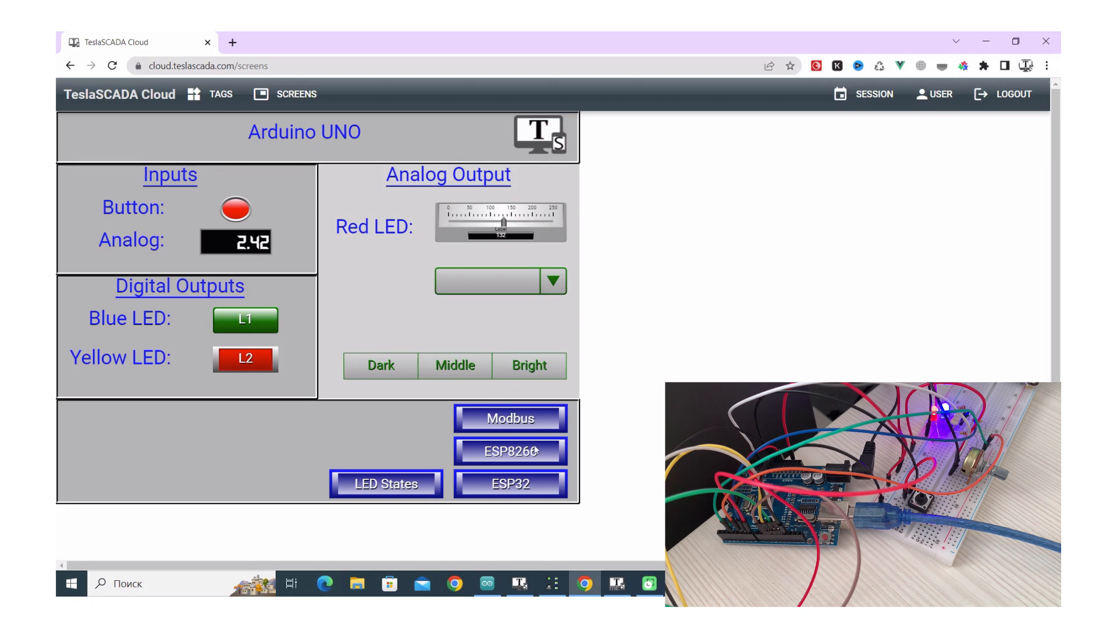
left_click(527, 589)
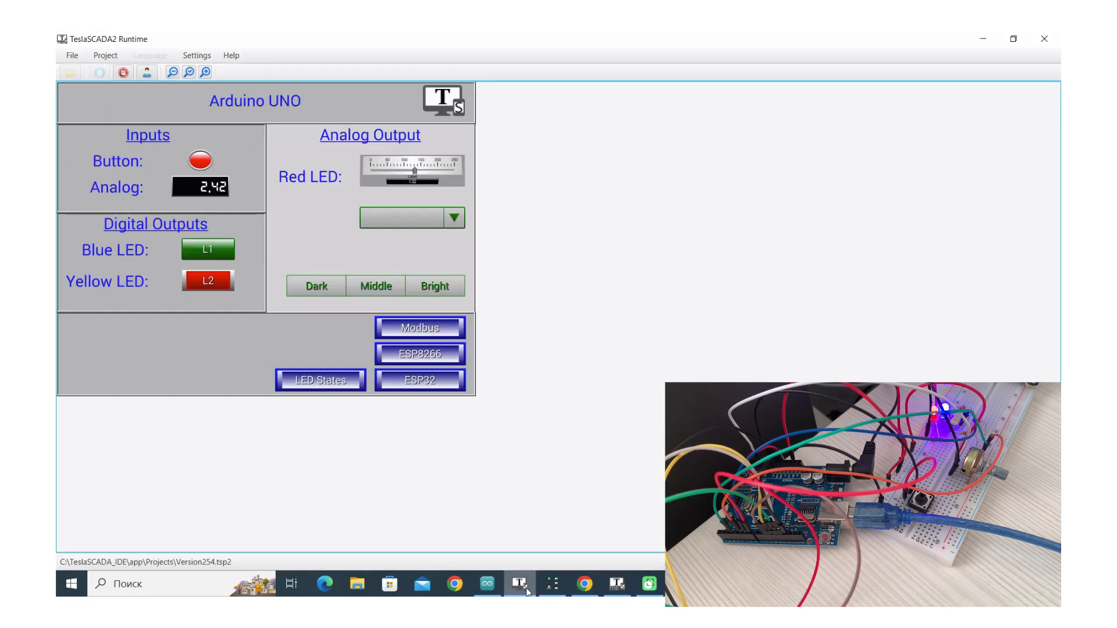
left_click(585, 585)
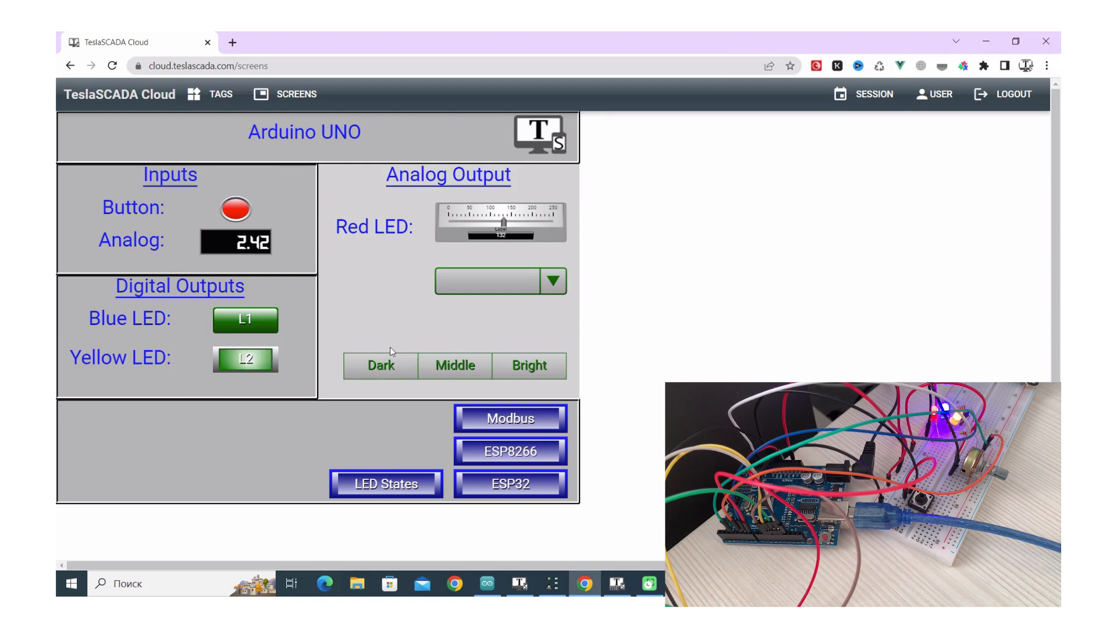
Set the Red LED preset to Middle, then Dark (0), and switch the Blue LED off
left_click(497, 278)
left_click(483, 324)
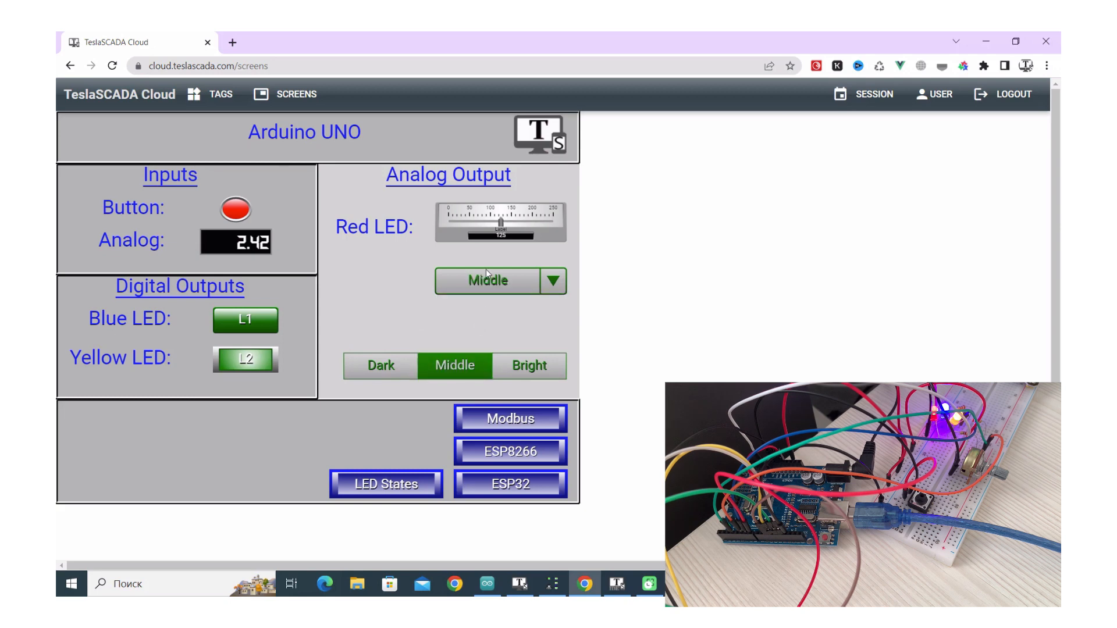
left_click(486, 274)
left_click(474, 303)
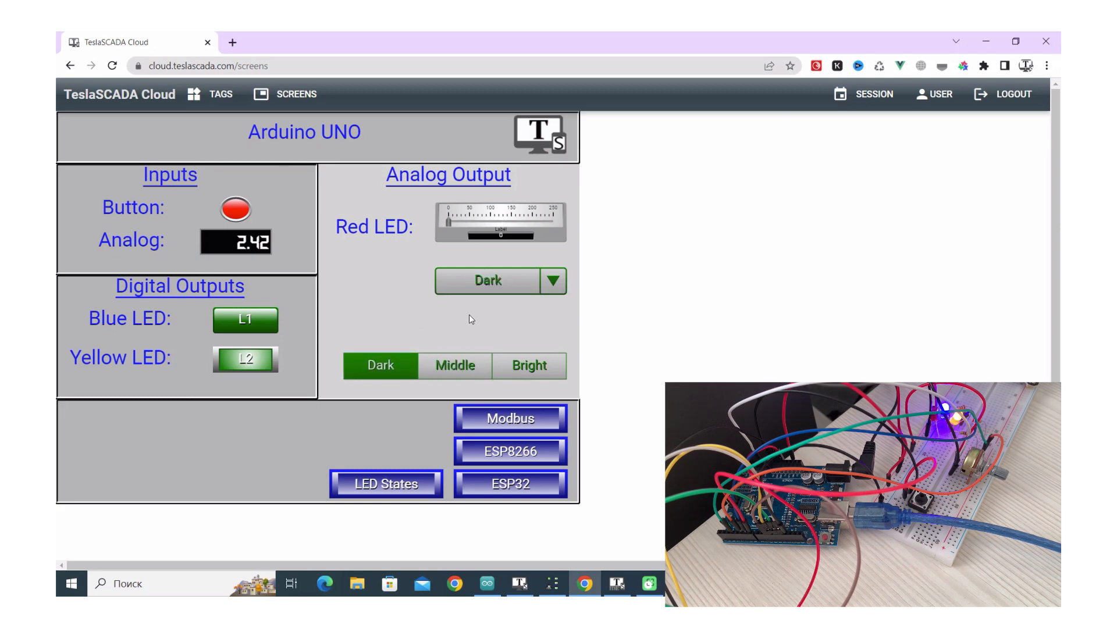
left_click(250, 368)
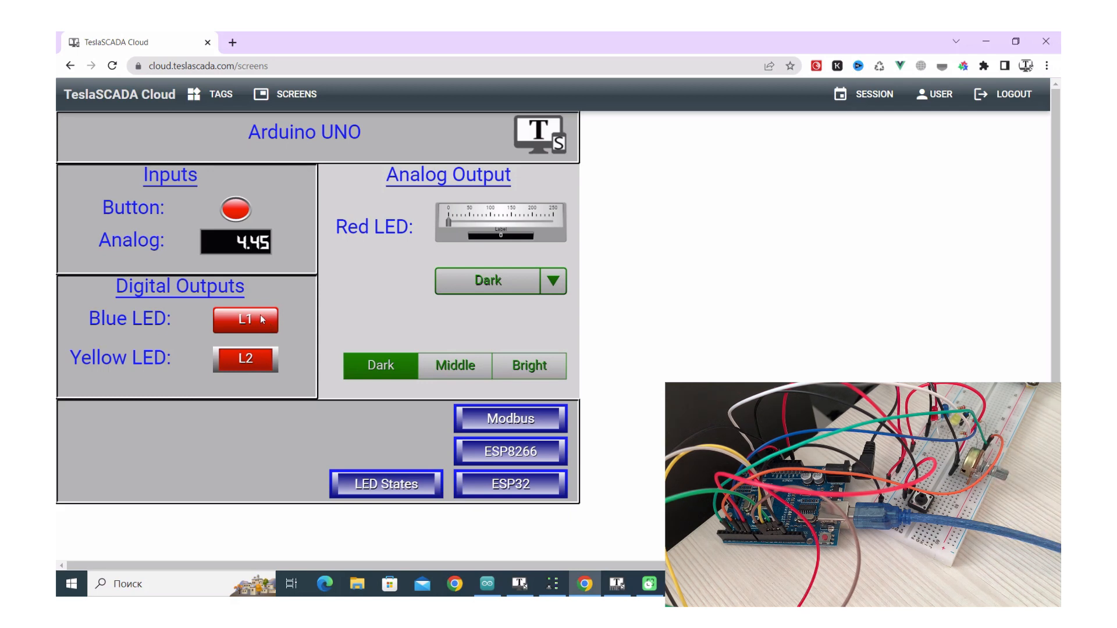
Return to the tag cards and filter them to the Arduino UNO tag group
left_click(220, 102)
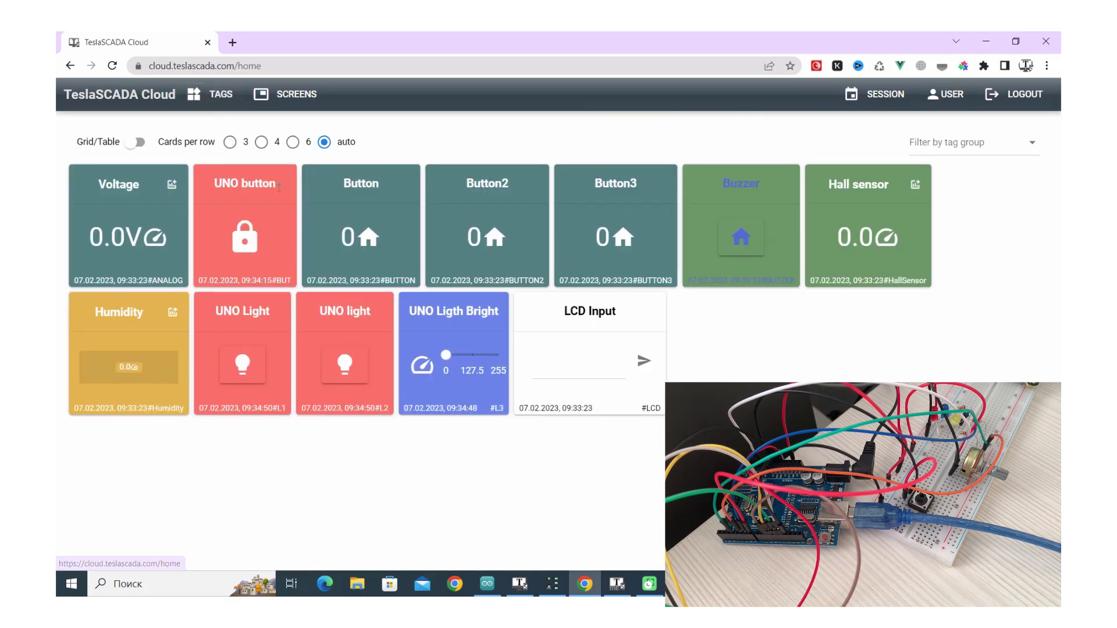
left_click(1008, 158)
left_click(944, 187)
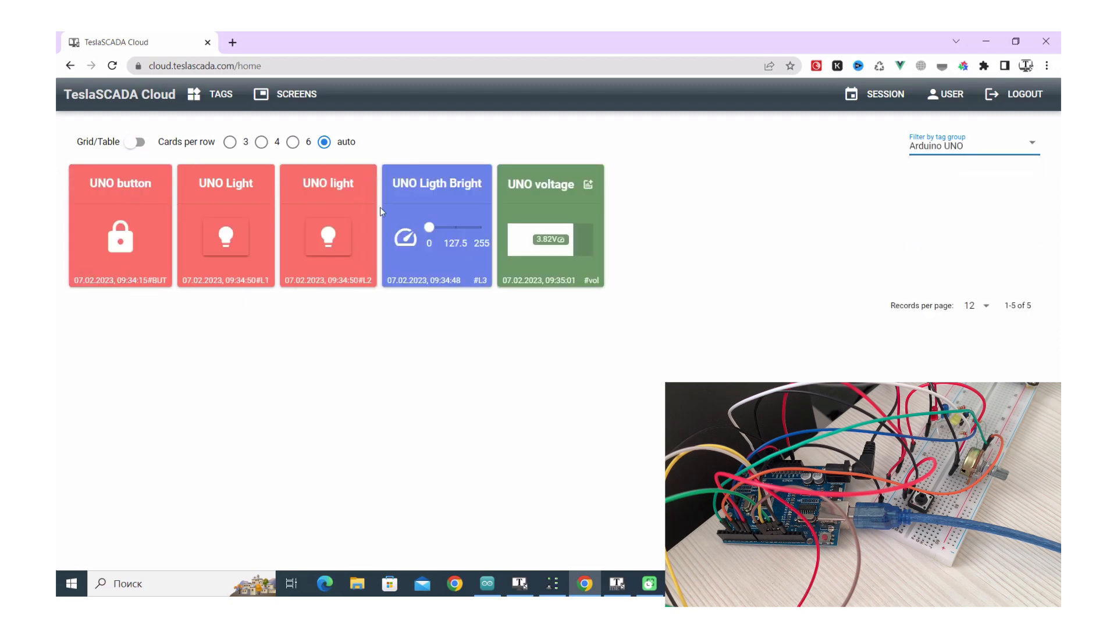
View the UNO voltage history chart over 2 Hours, then switch to the Arduino sketch
left_click(587, 185)
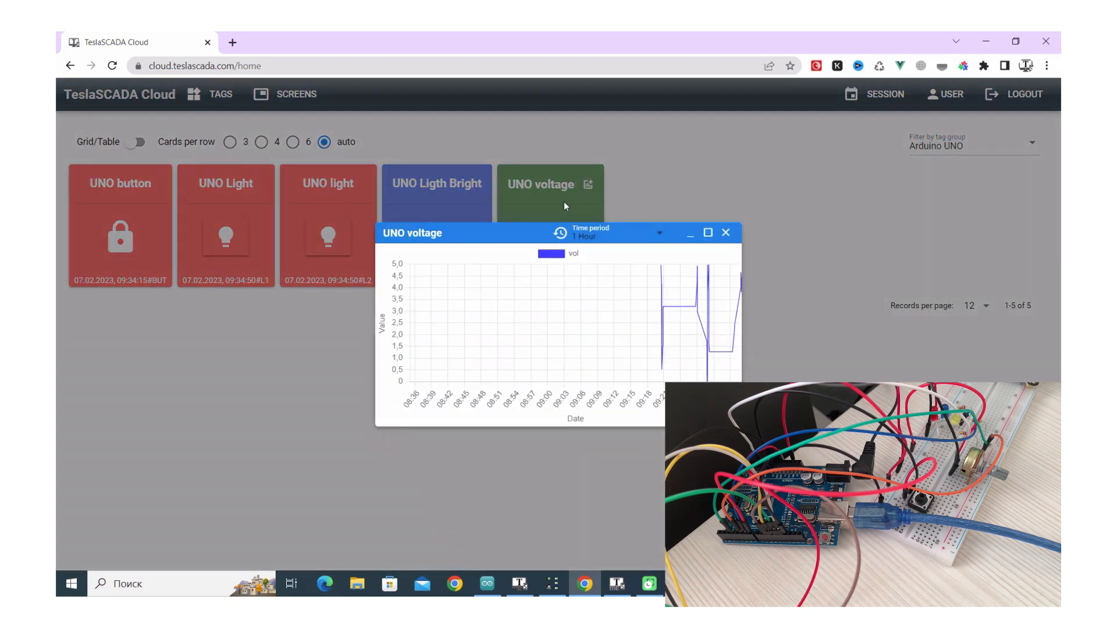
left_click(598, 240)
left_click(582, 152)
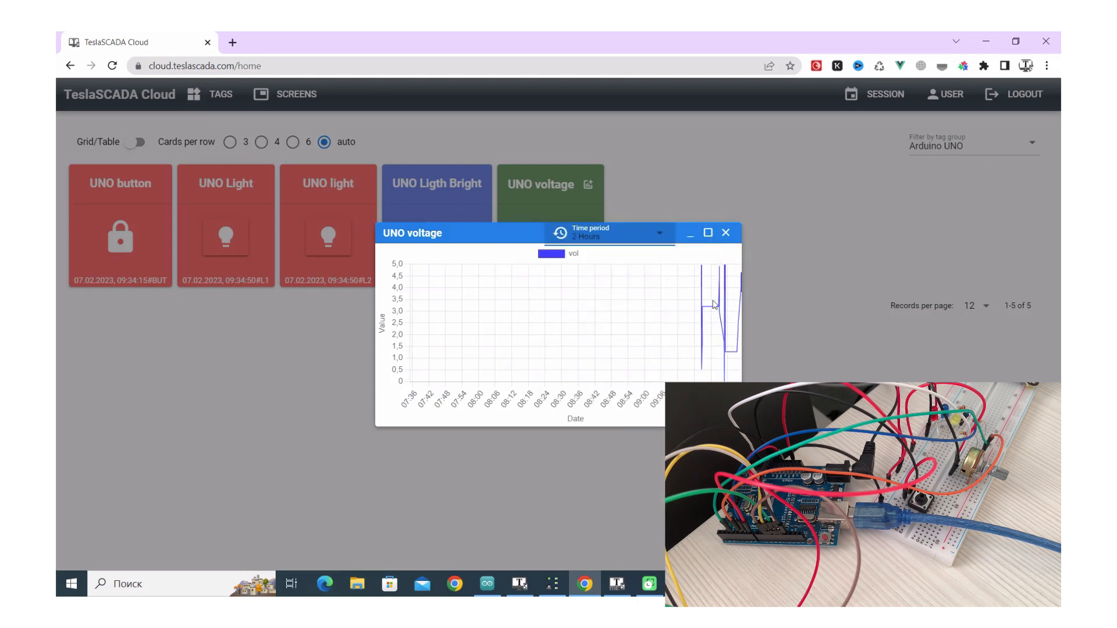
left_click(726, 232)
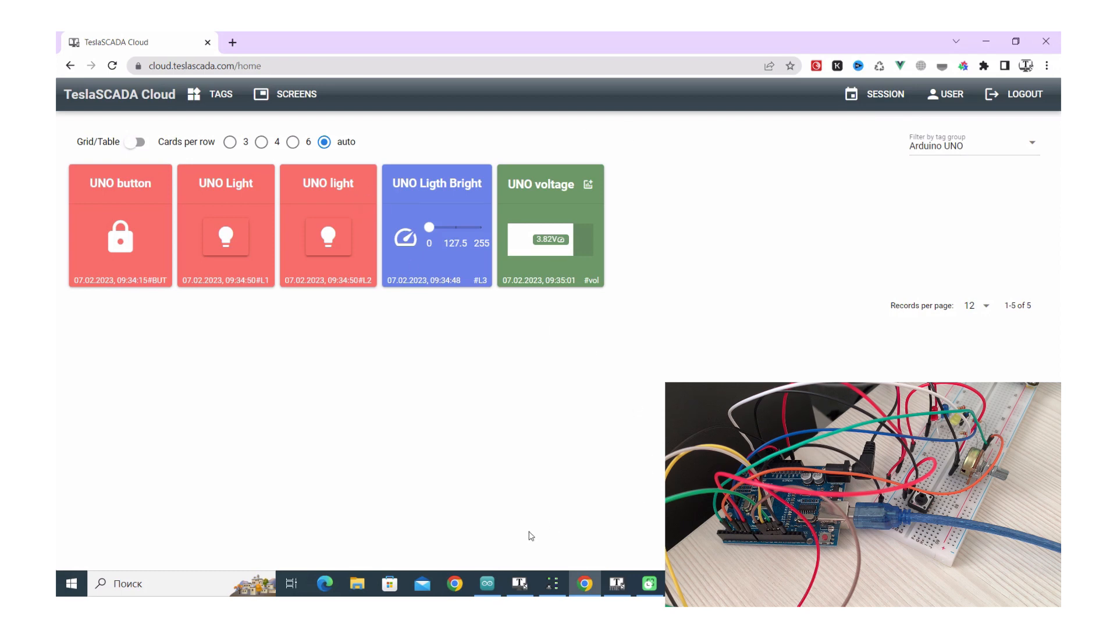
left_click(486, 586)
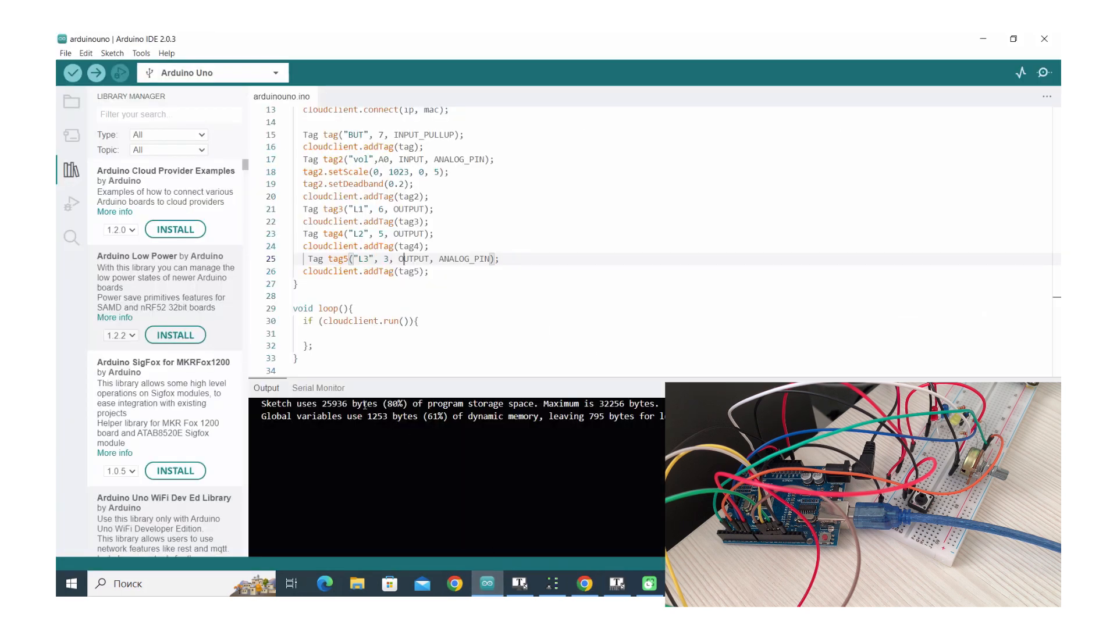
Upload the arduinouno sketch to the Uno and check its 80% program storage usage
left_click(95, 78)
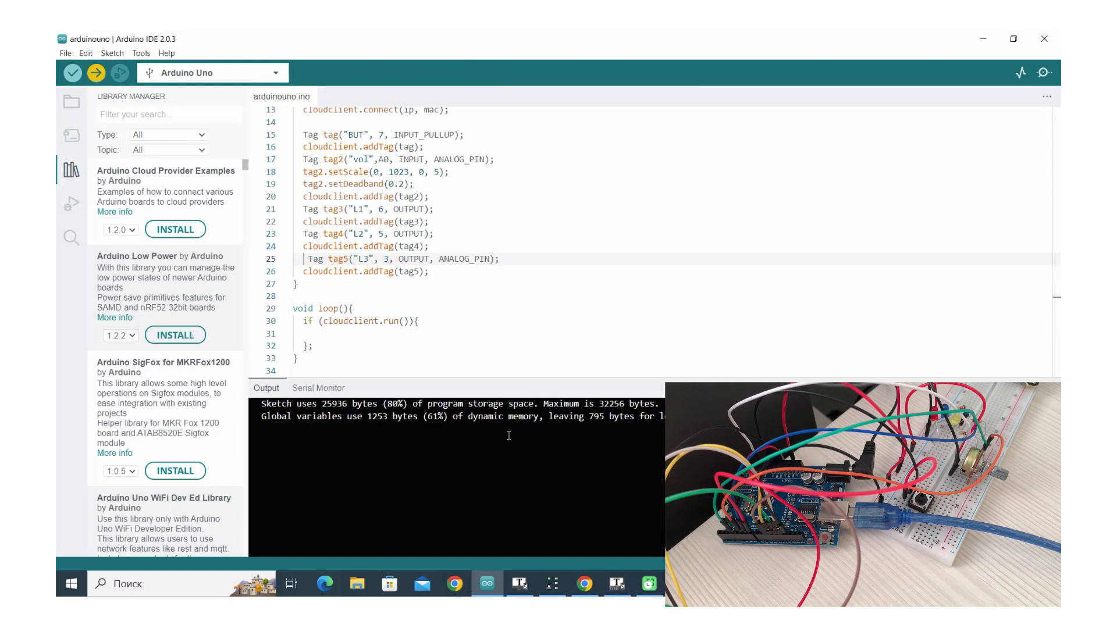
left_click_drag(383, 403, 414, 404)
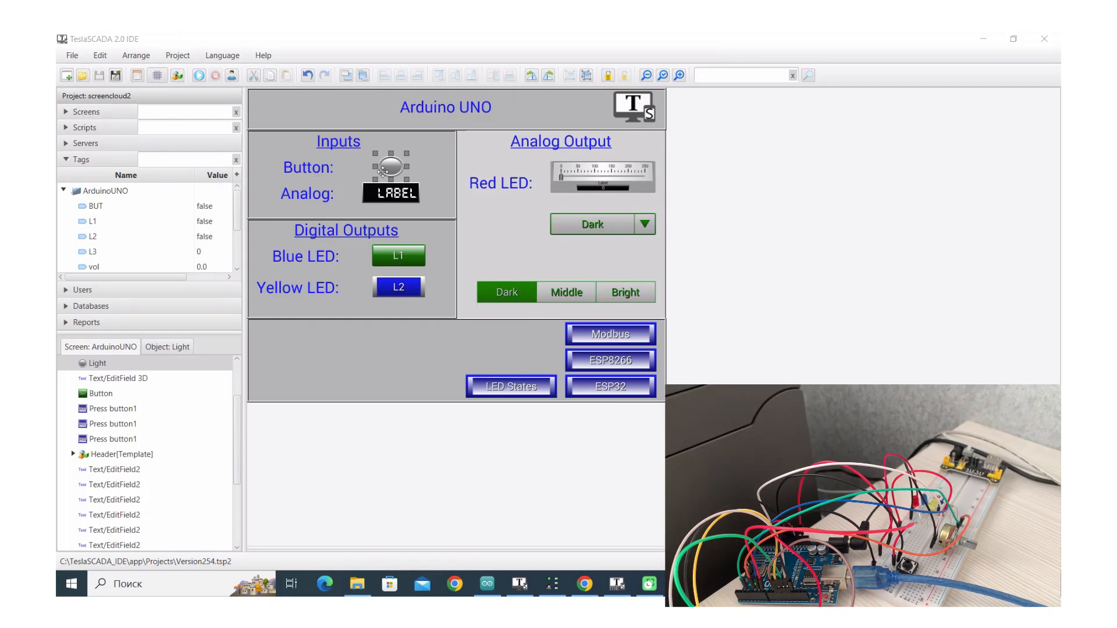
Inspect the Light object's indicator and text input properties, closing without changes
left_click(389, 171)
double_click(388, 171)
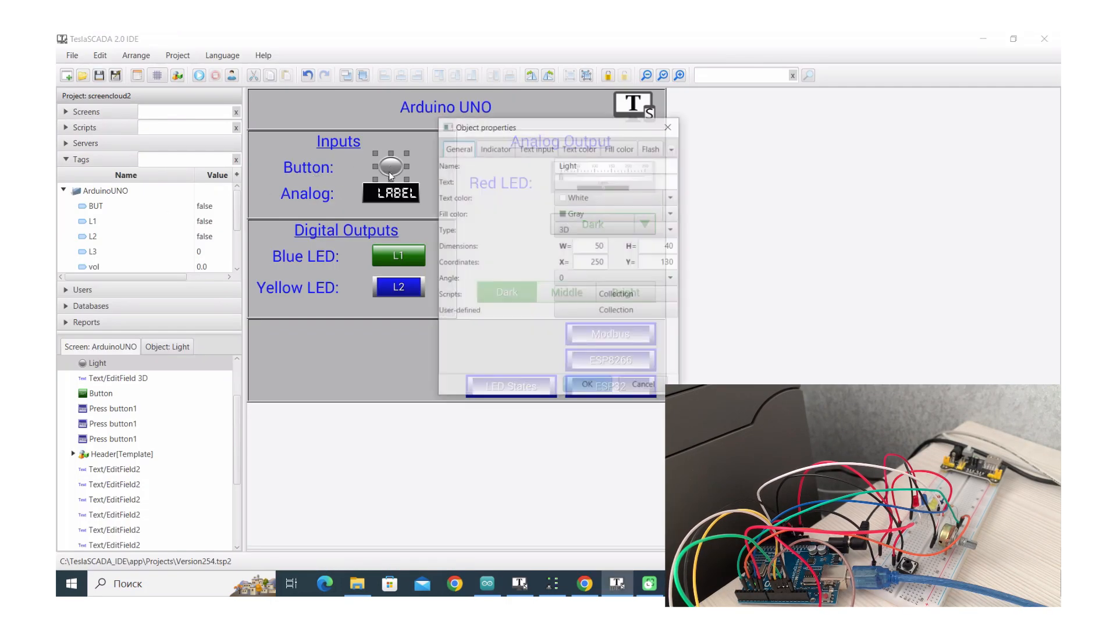
left_click(494, 148)
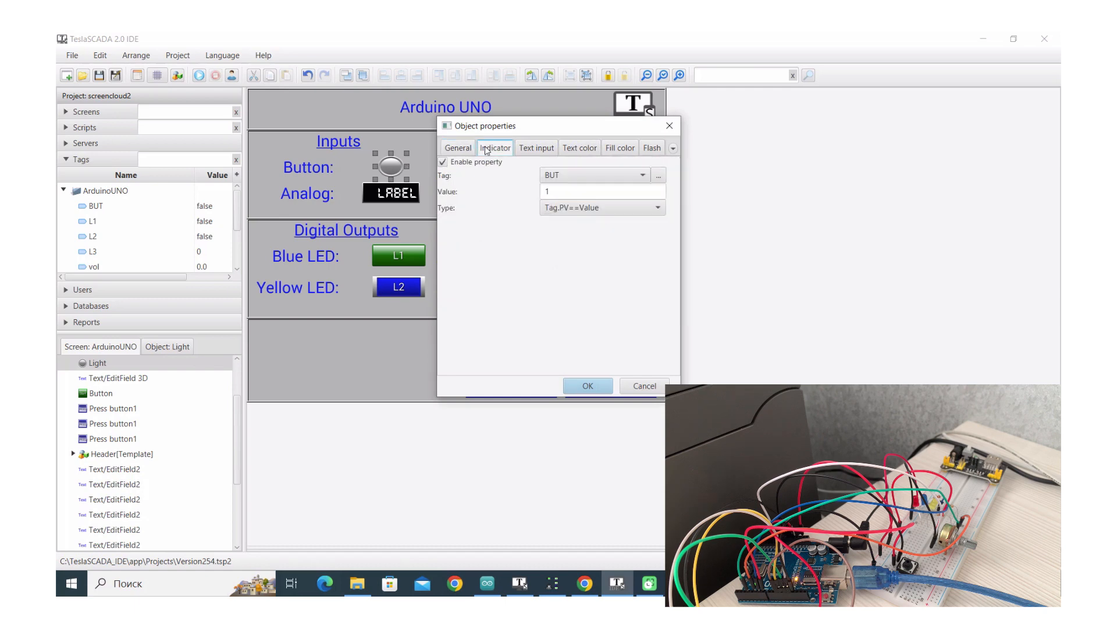
left_click(550, 149)
left_click(644, 387)
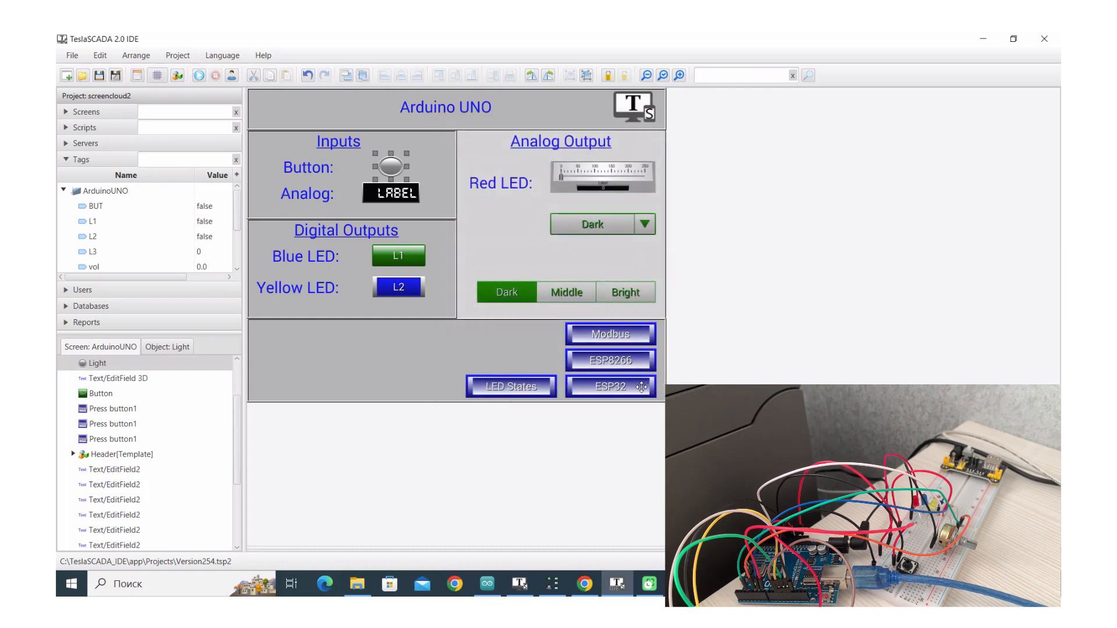
Open the Analog label's properties and browse its pages to reach the Flash settings
left_click(388, 195)
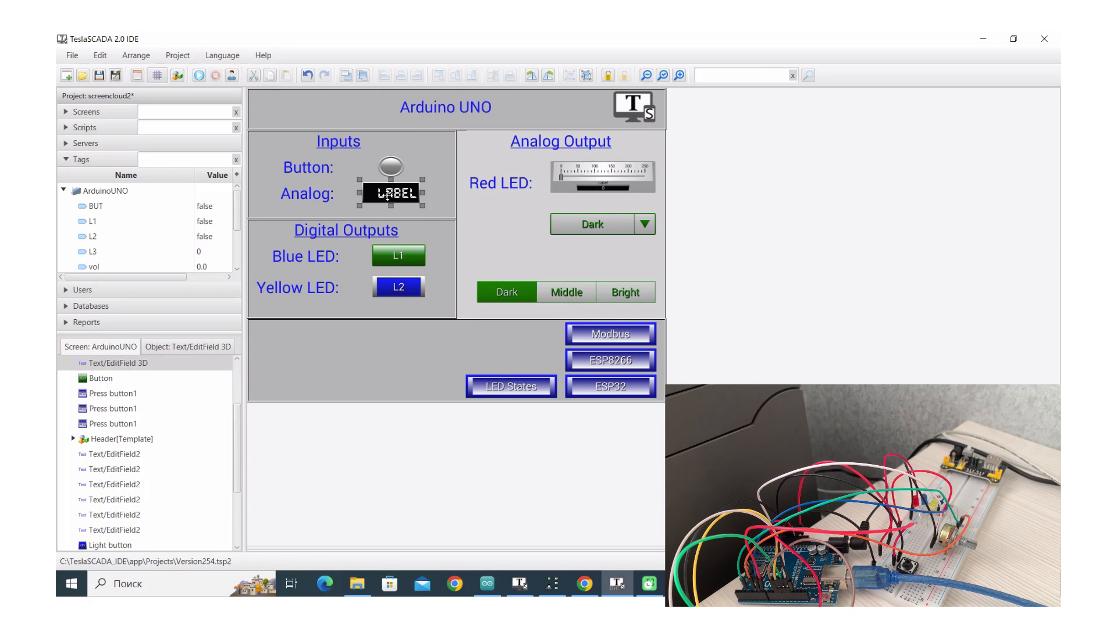
double_click(387, 195)
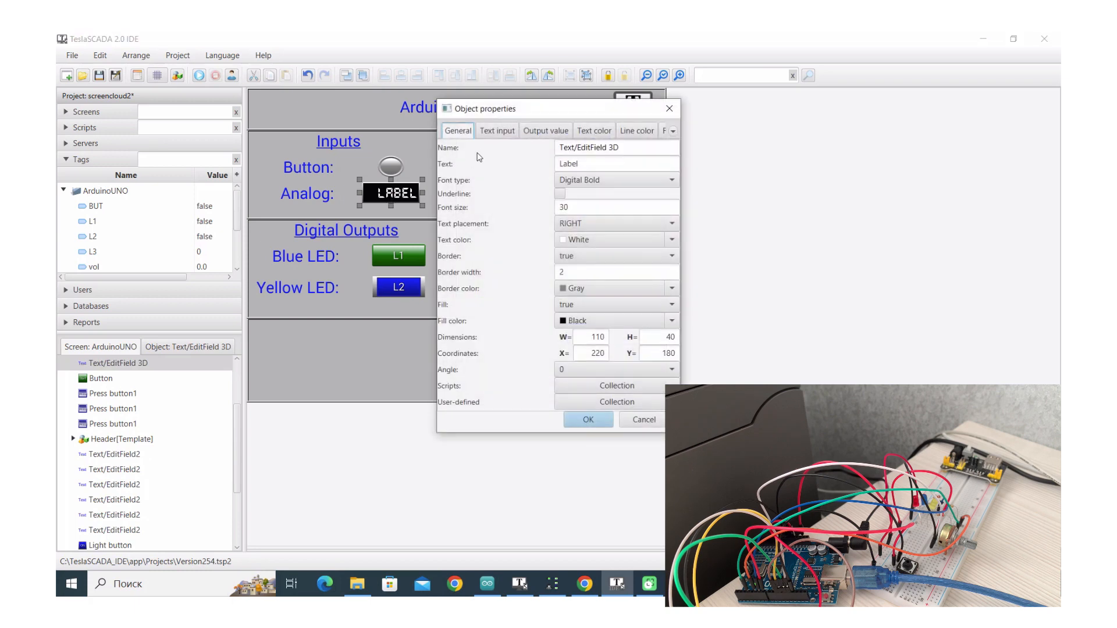
left_click(490, 132)
left_click(541, 132)
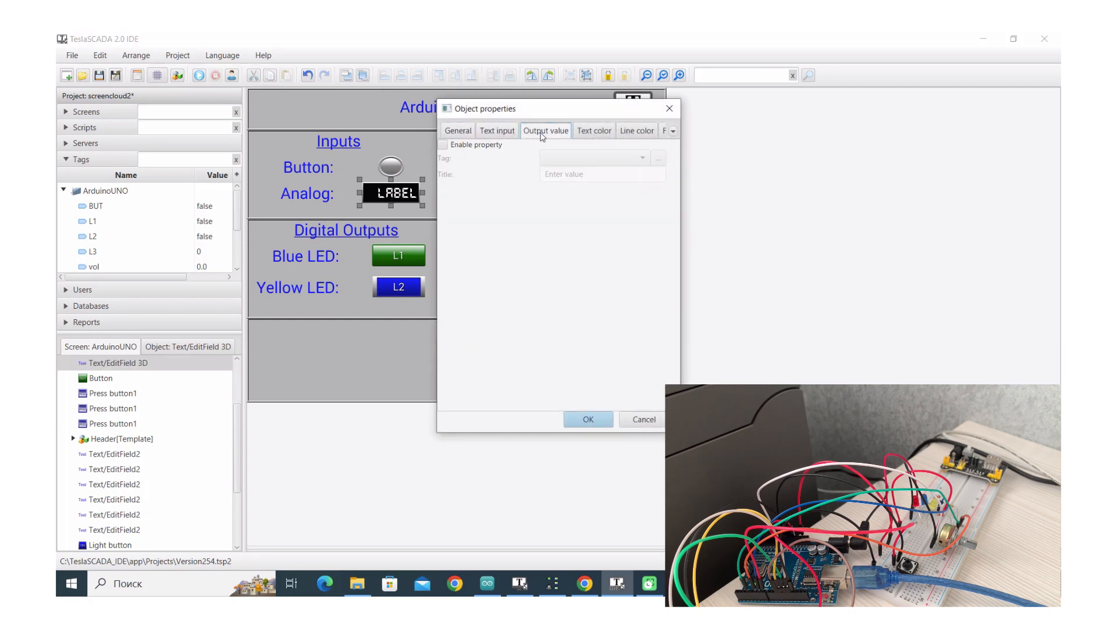
left_click(594, 134)
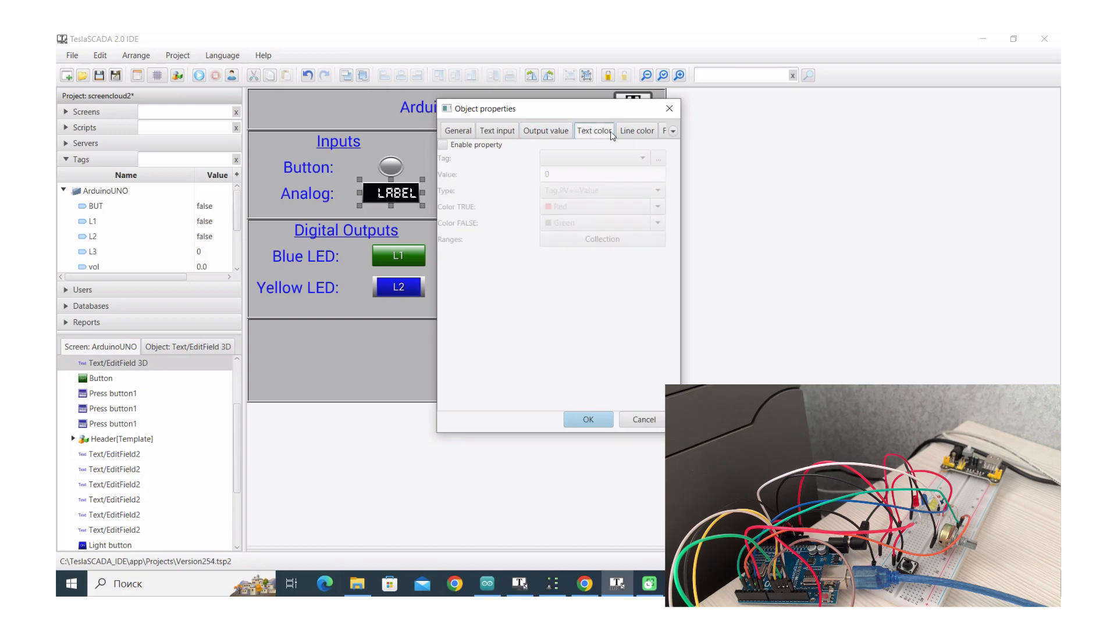
left_click(639, 132)
left_click(674, 131)
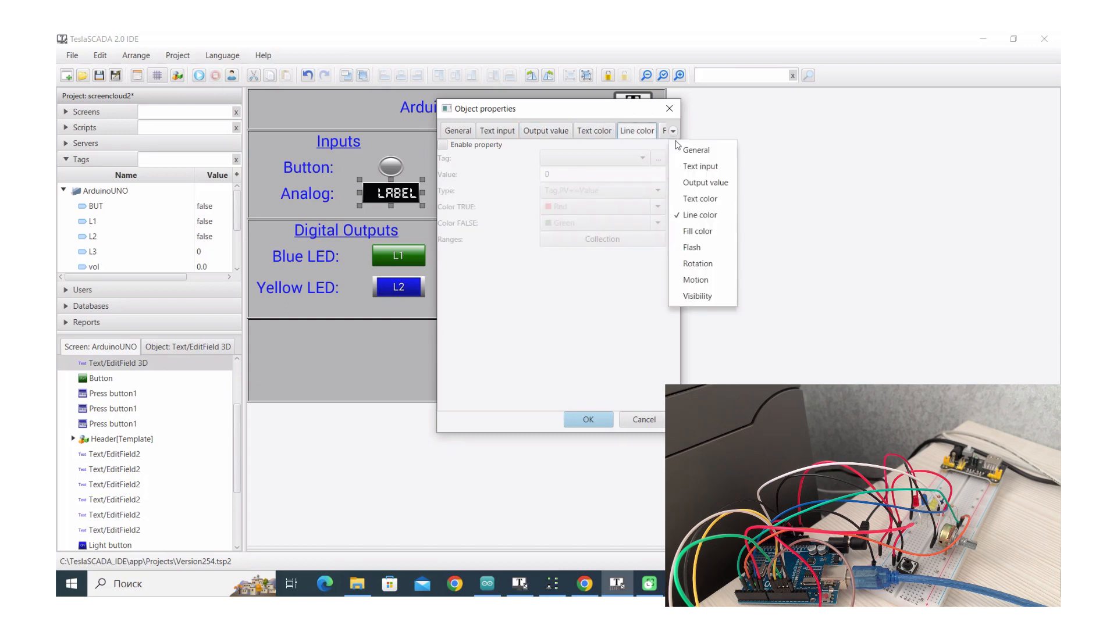
left_click(676, 236)
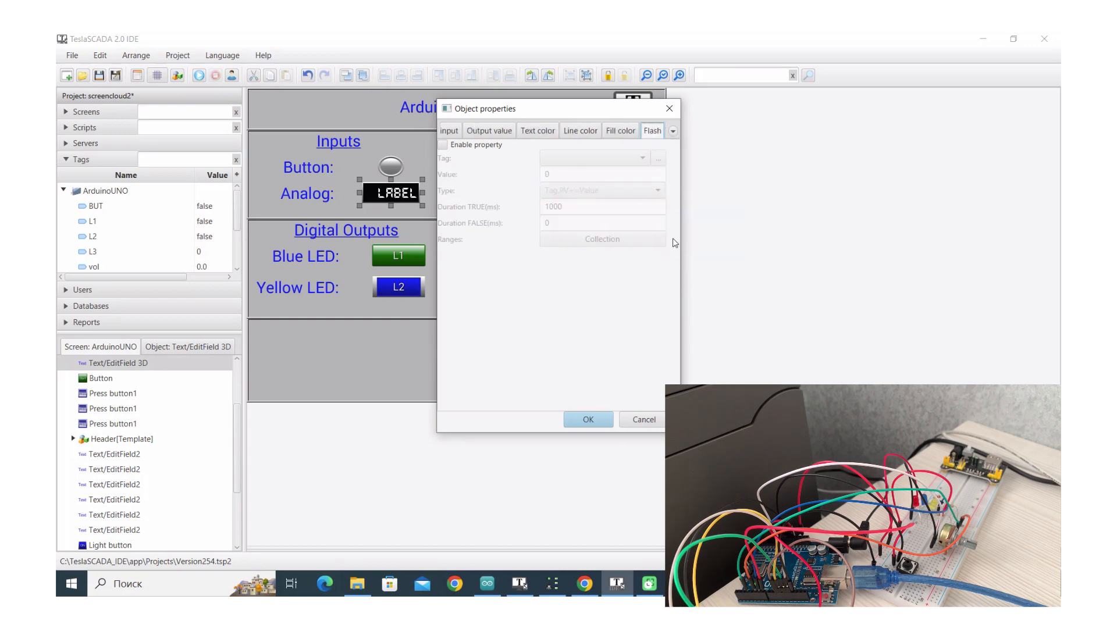
Make the Analog label flash when tag vol is at least 4 (Tag.PV>=Value), then save
left_click(443, 145)
left_click(591, 157)
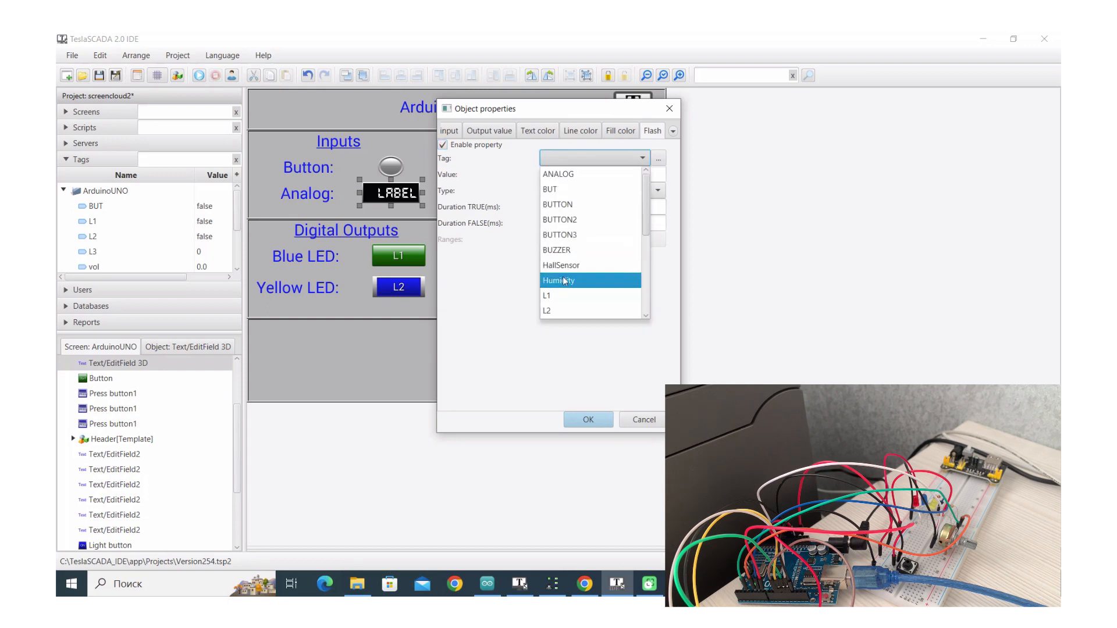
left_click_drag(647, 226, 648, 321)
left_click(577, 311)
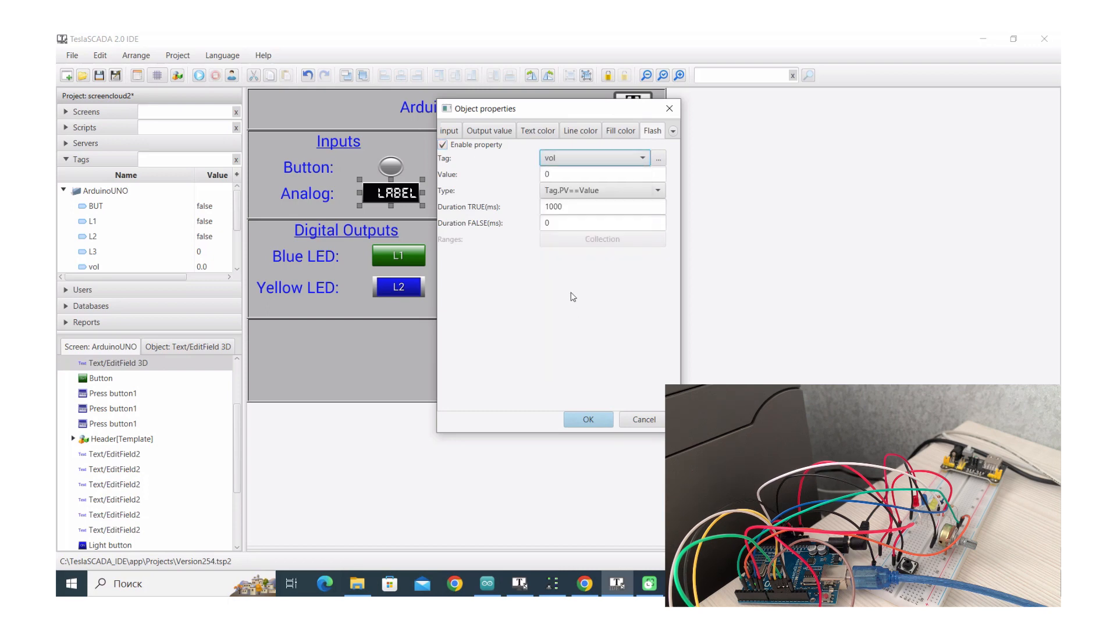
left_click(539, 176)
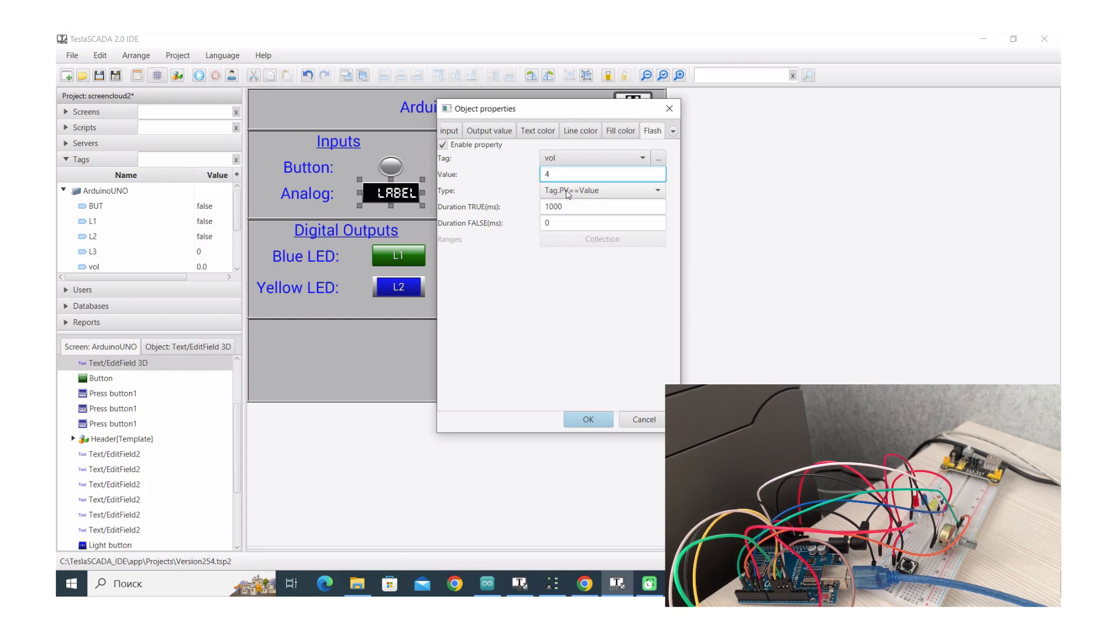
left_click(600, 191)
left_click(572, 220)
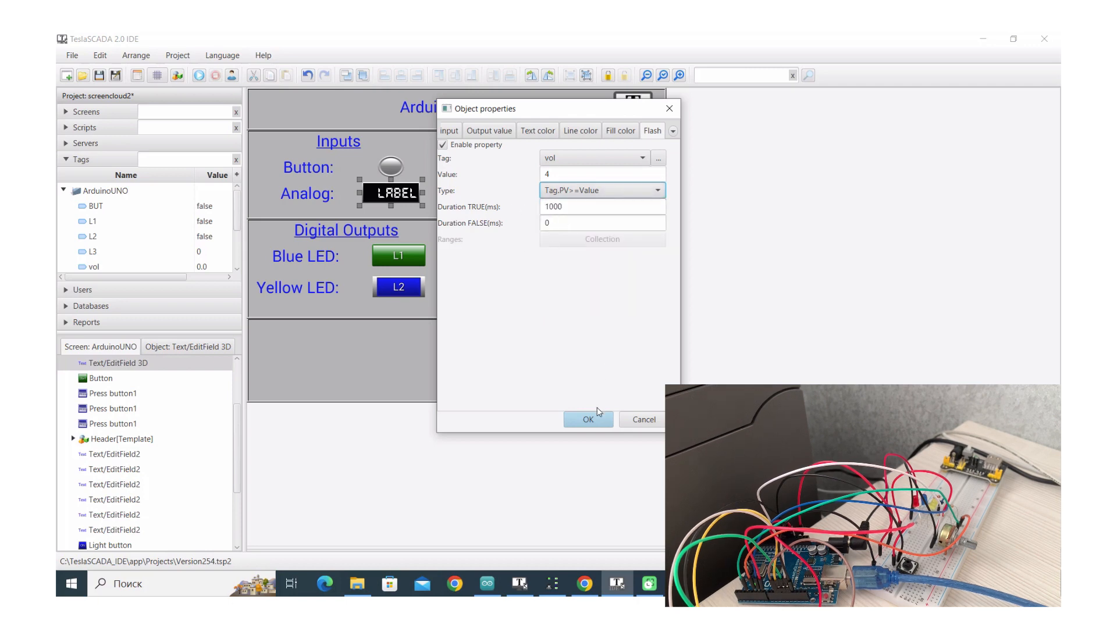
left_click(588, 420)
left_click(99, 75)
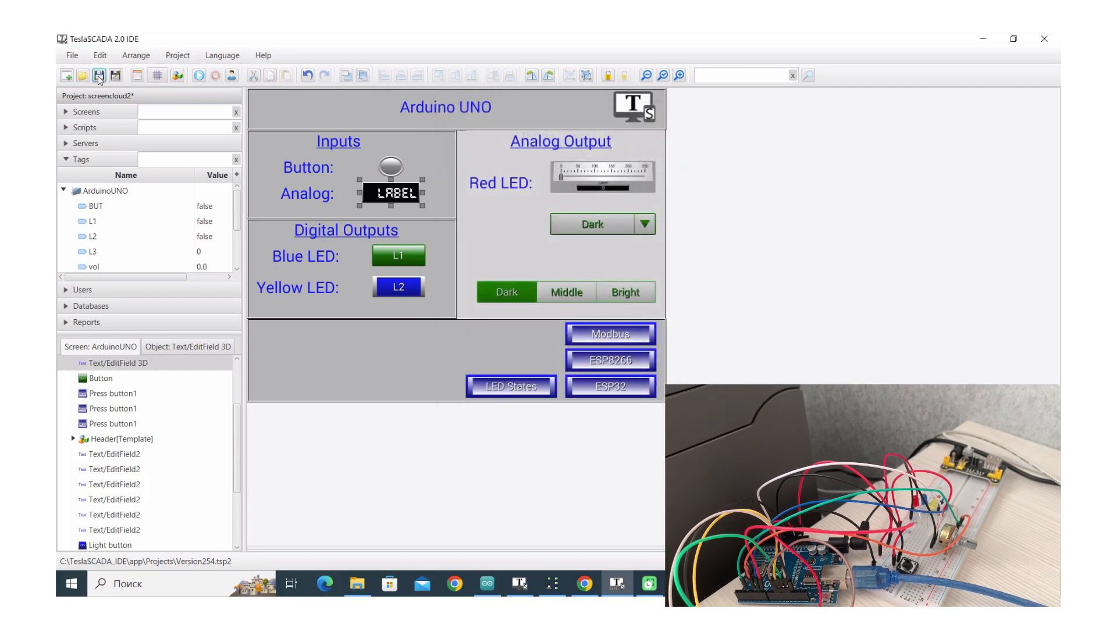
Stop the running project in TeslaSCADA2 Runtime and reopen Version254.tsp2
left_click(586, 583)
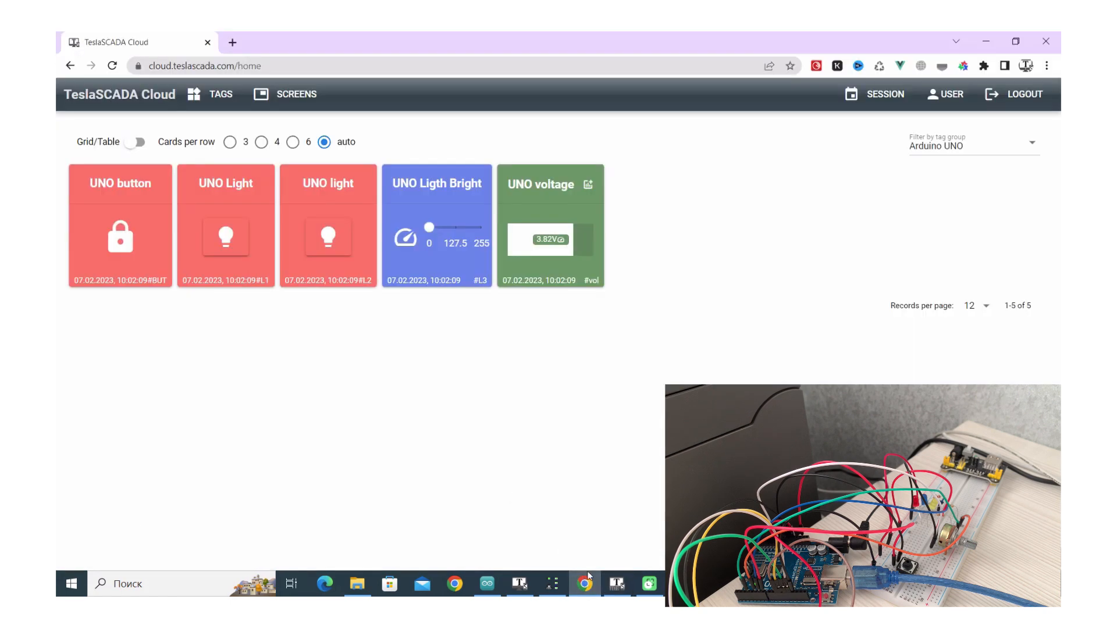
left_click(520, 584)
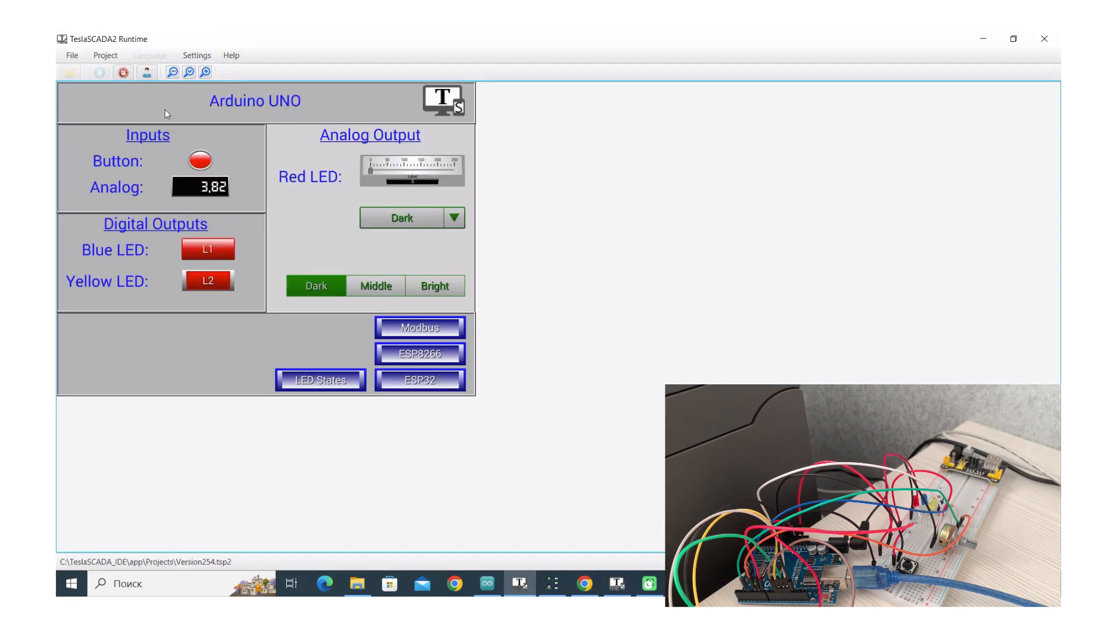
left_click(123, 74)
left_click(70, 73)
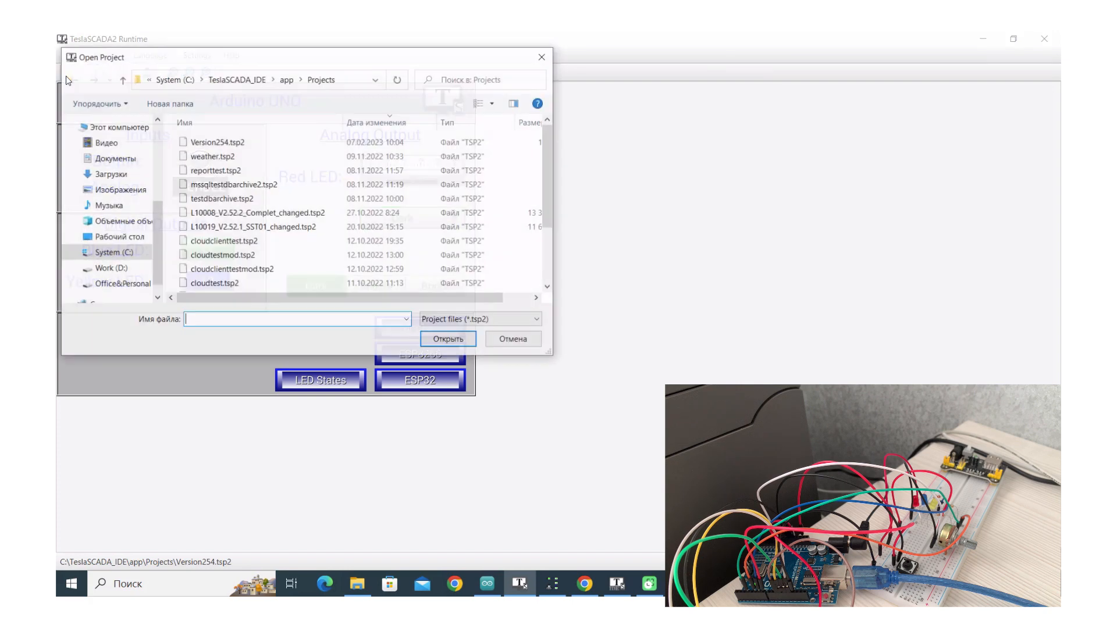
double_click(207, 143)
Start the project on the Arduino UNO screen, then return to the TeslaSCADA Cloud dashboard
left_click(99, 73)
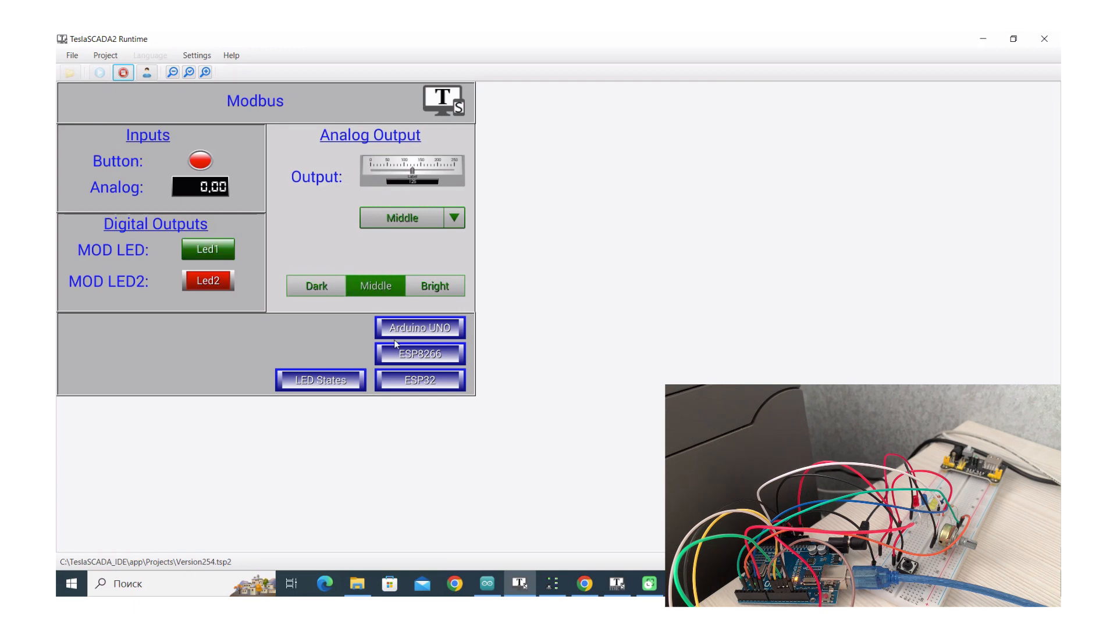
left_click(422, 332)
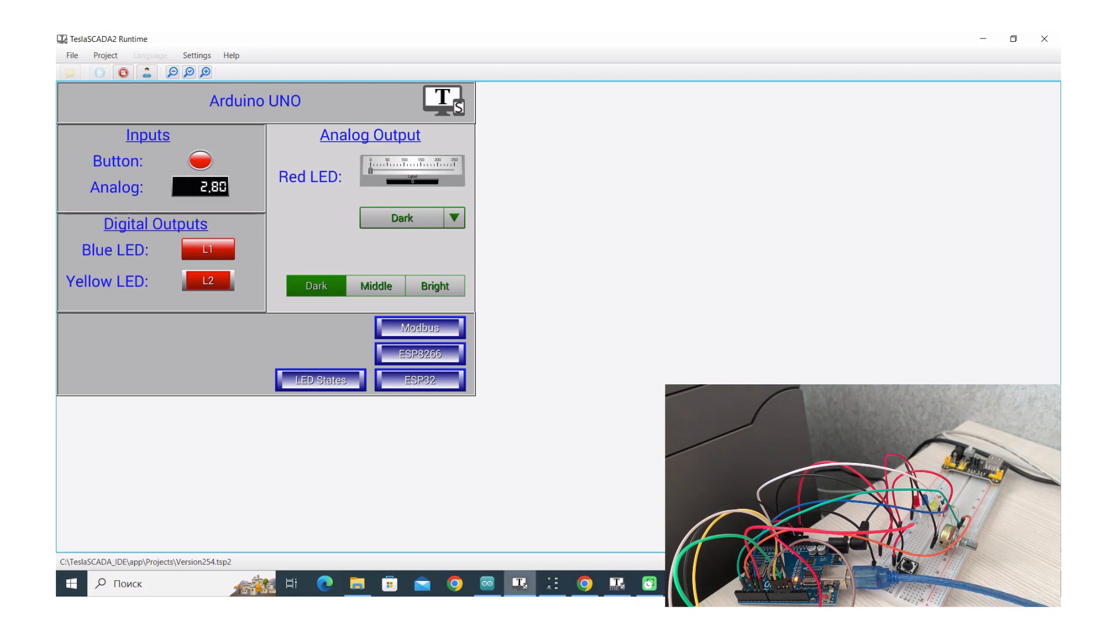
left_click(582, 584)
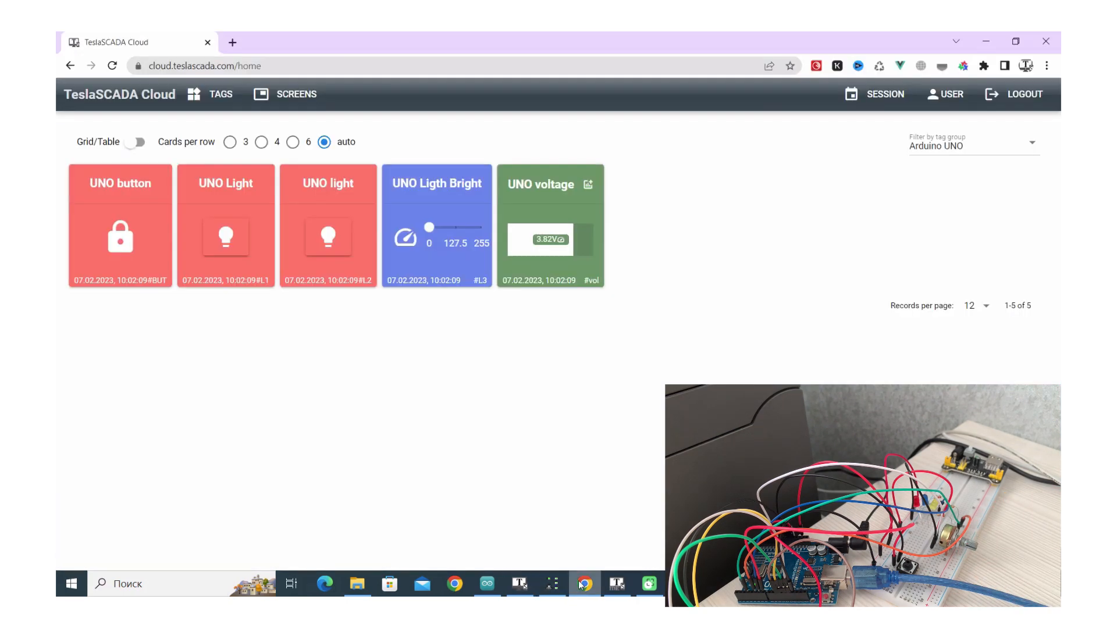
Open the Arduino UNO screen under SCREENS, reload the site with Перезагрузить, and reopen Arduino UNO
left_click(313, 100)
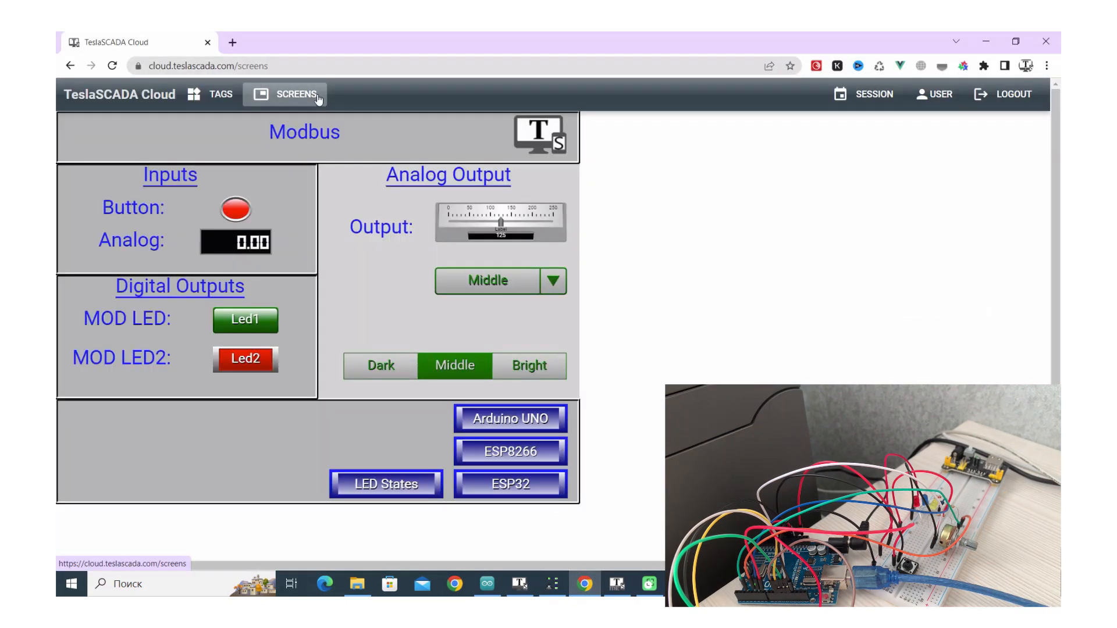
left_click(497, 427)
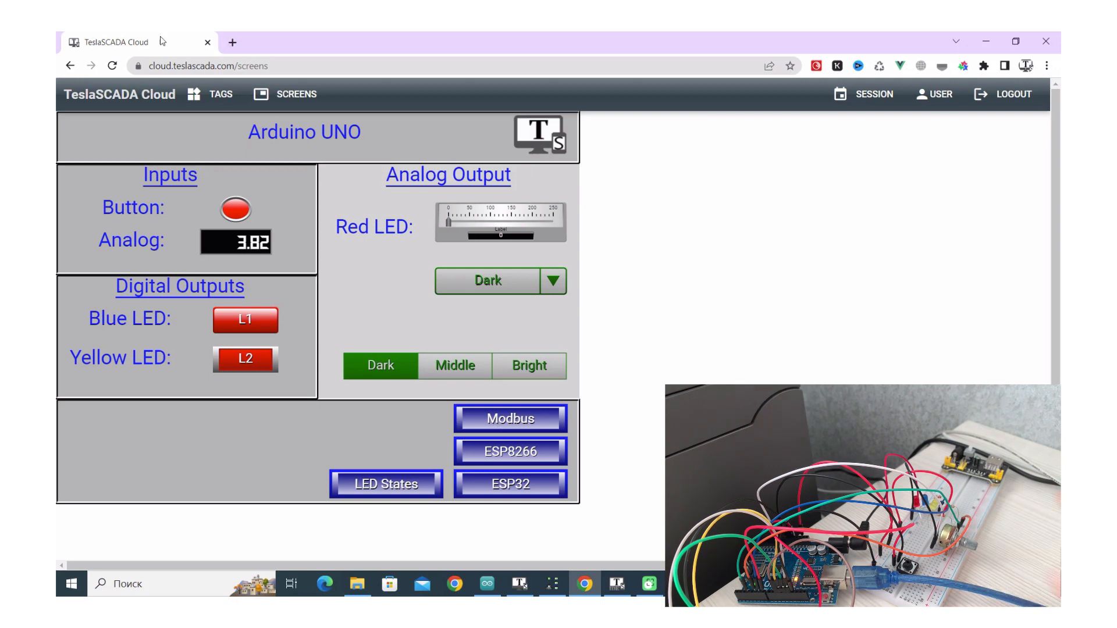
left_click(112, 65)
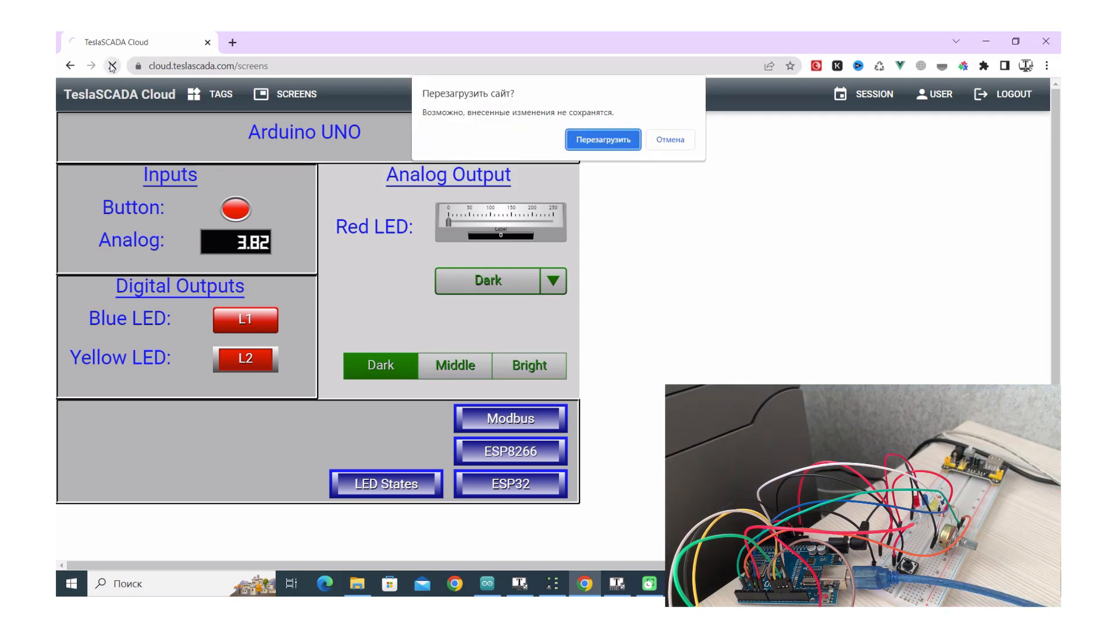
left_click(600, 142)
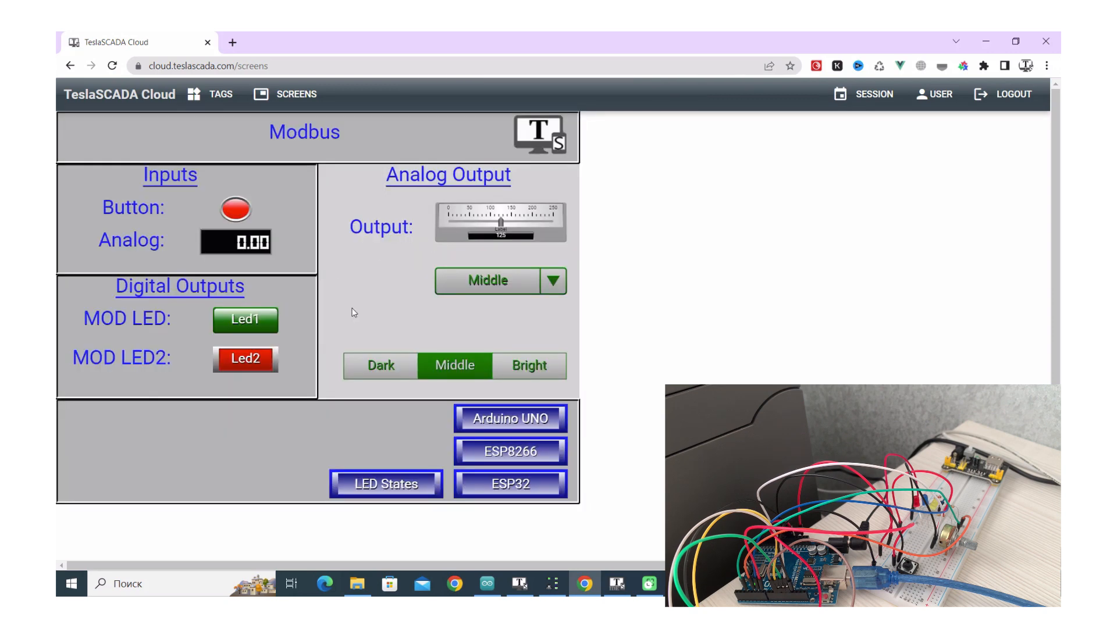
left_click(473, 428)
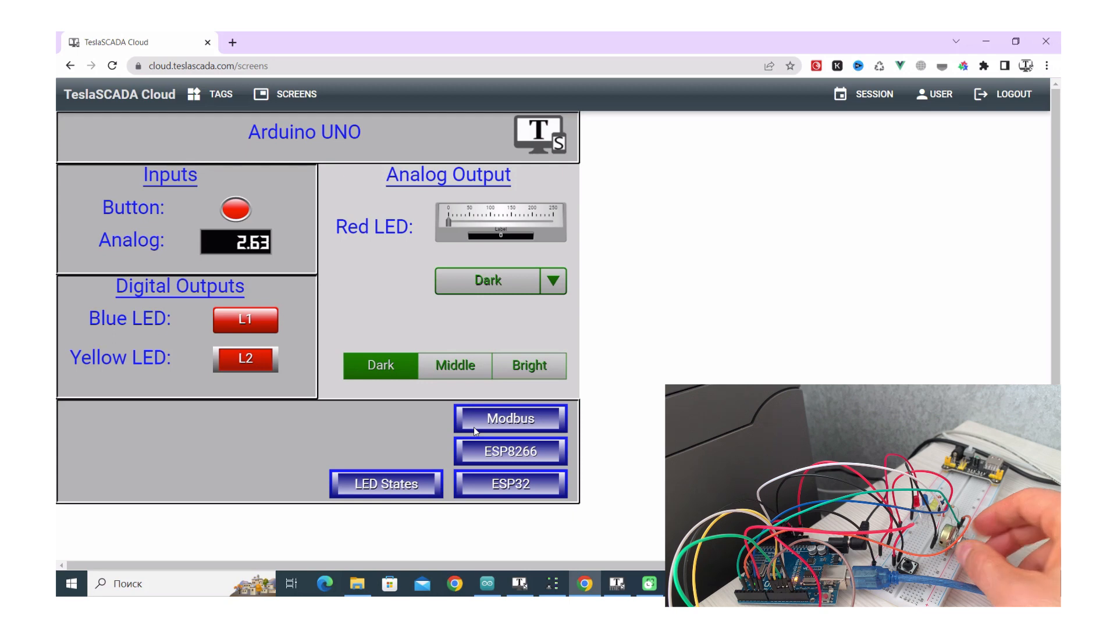
Go to github.com in a new tab and open the TeslaCloud repository
left_click(232, 42)
type("gi")
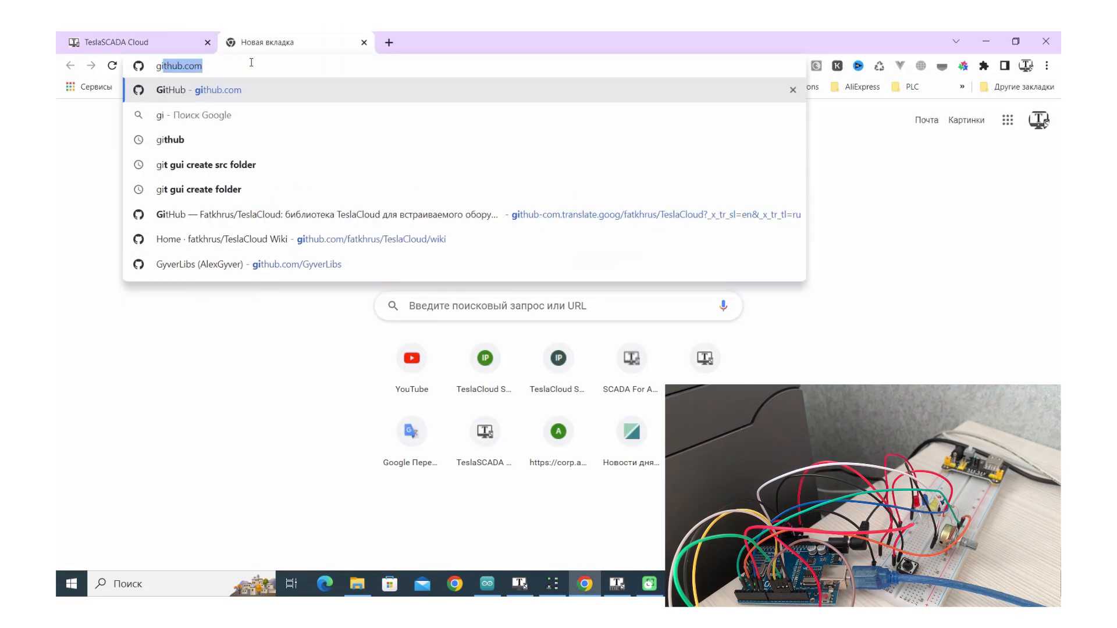
type("t")
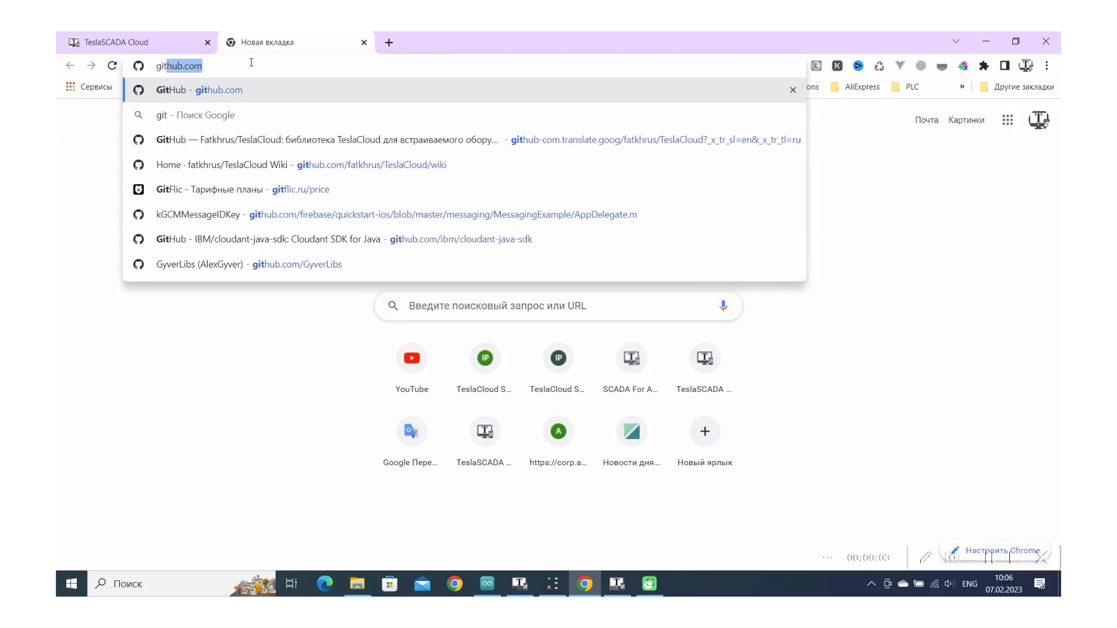
key("Return")
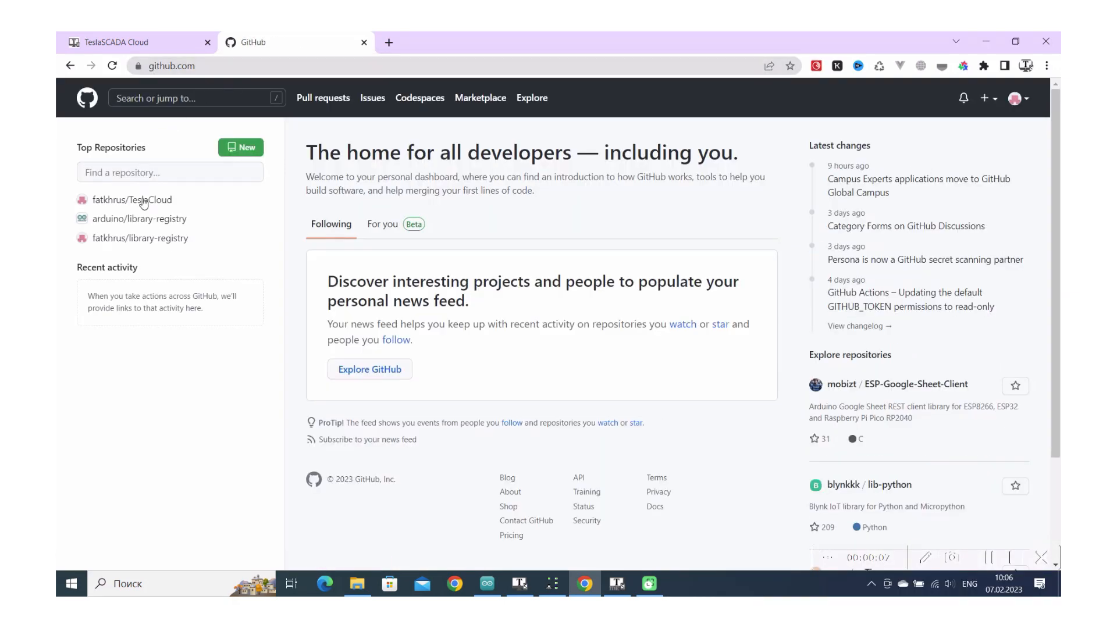
left_click(143, 202)
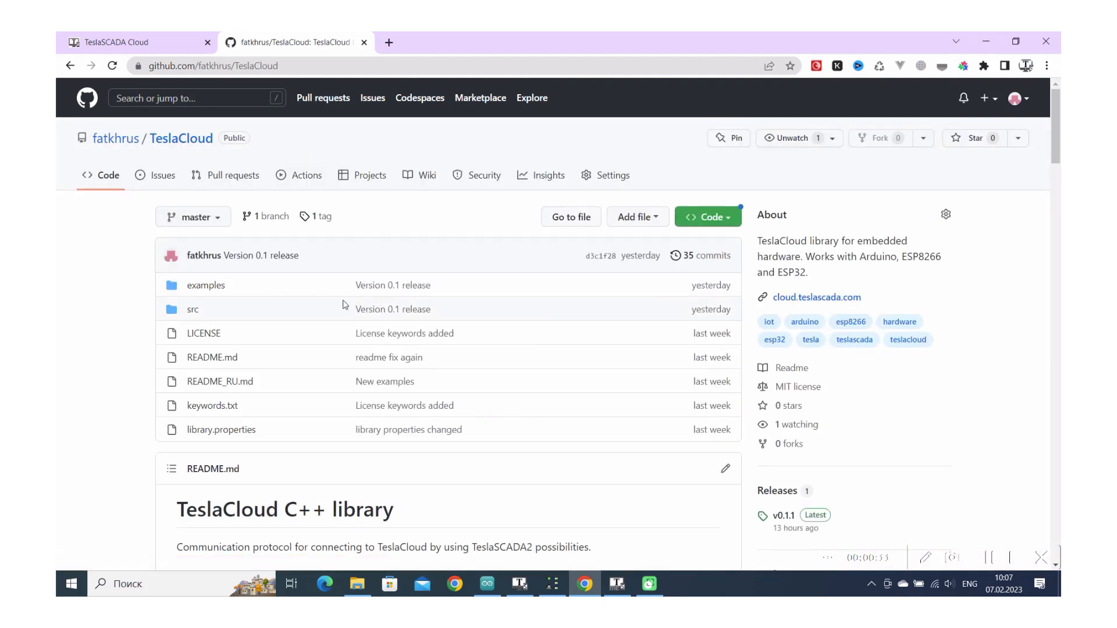
Open the TeslaCloud repository's Wiki home page, 'Documentation TeslaCloud!'
left_click(287, 73)
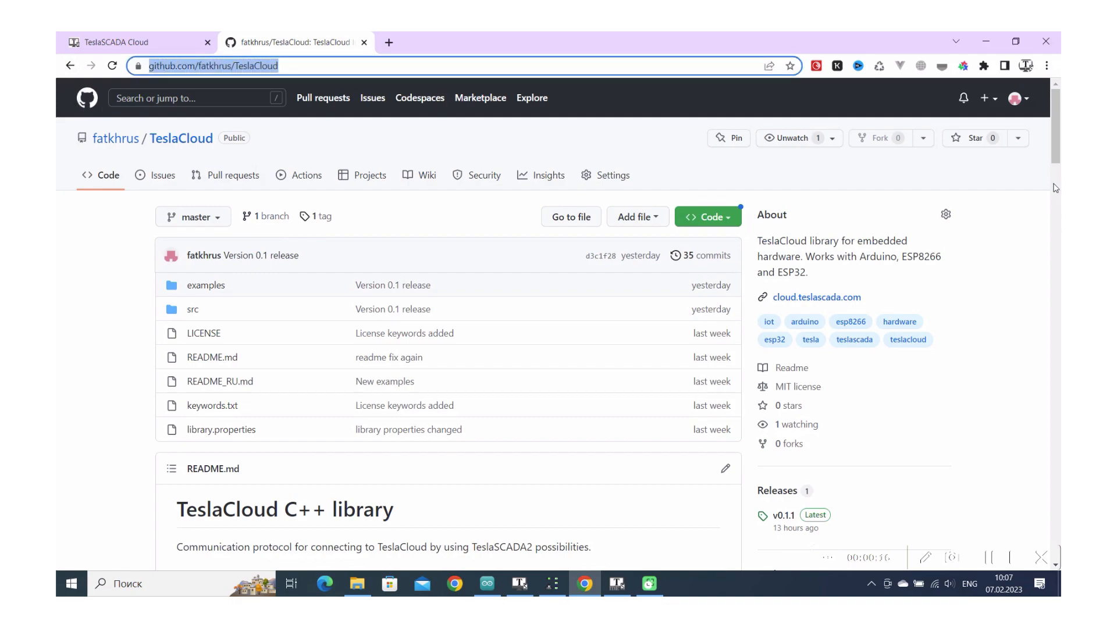
mouse_move(1056, 154)
left_mouse_down()
mouse_move(1058, 228)
mouse_move(1058, 152)
left_mouse_up()
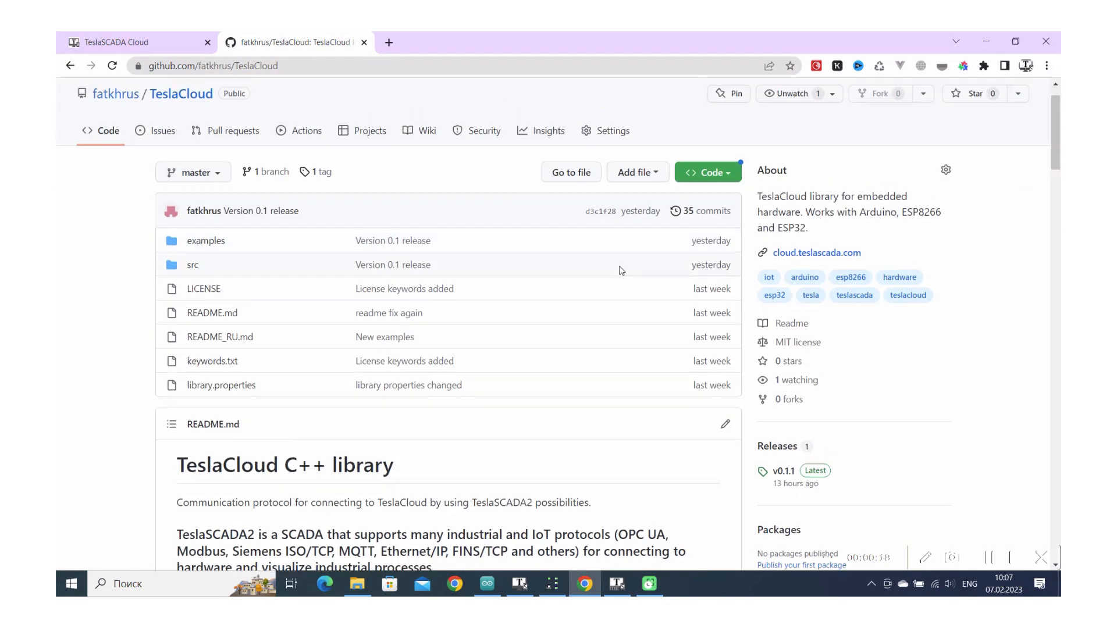
left_click(423, 133)
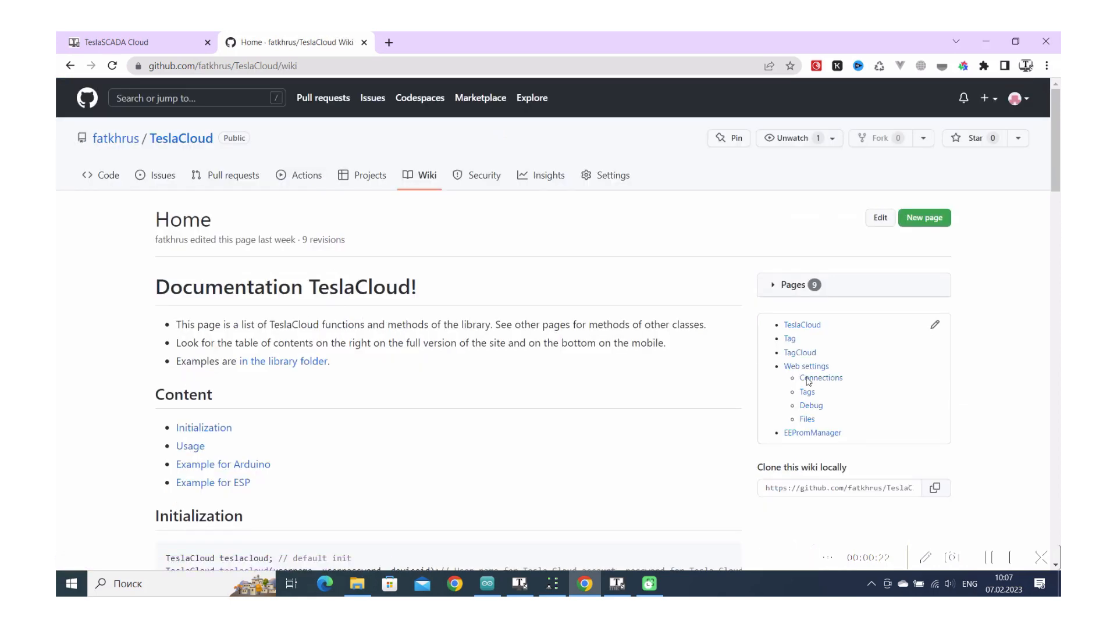
mouse_move(1055, 177)
left_mouse_down()
mouse_move(1057, 547)
mouse_move(1049, 178)
left_mouse_up()
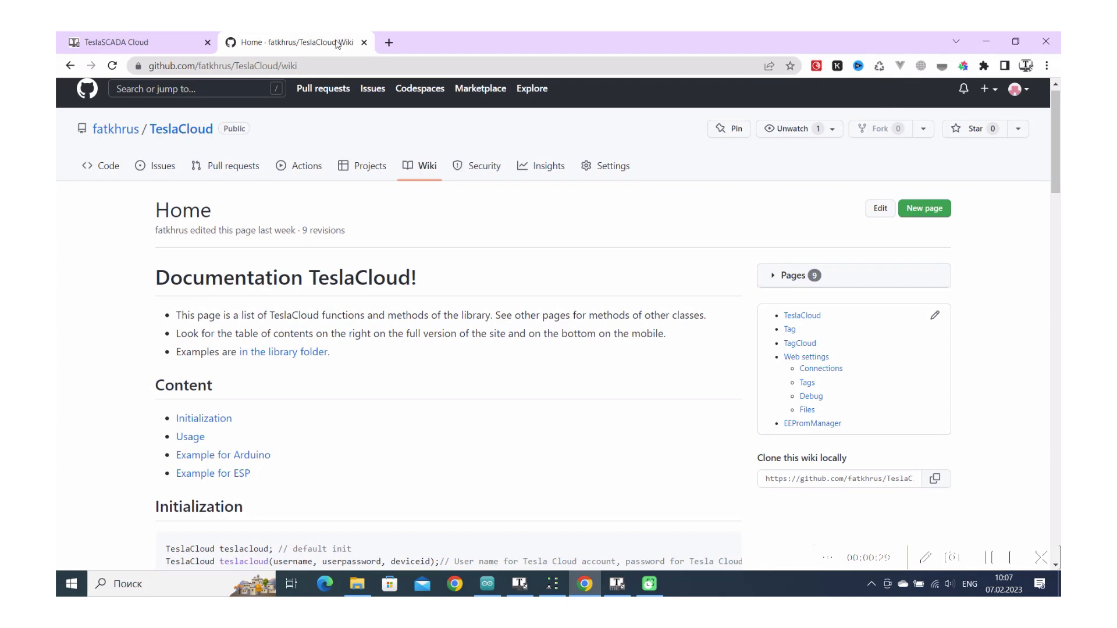